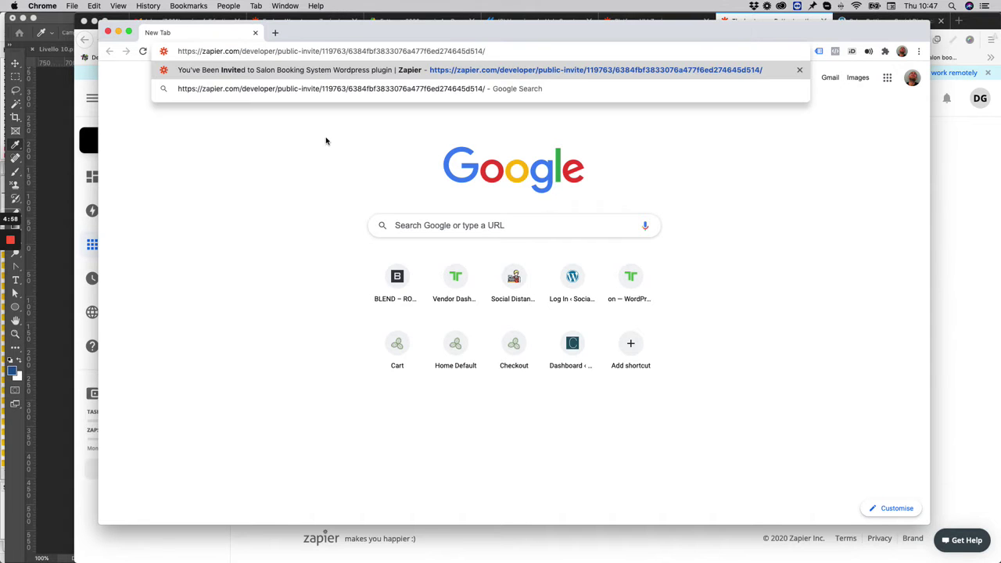
Load the Salon Booking System plugin invite link and accept it to start building a zap
key("Return")
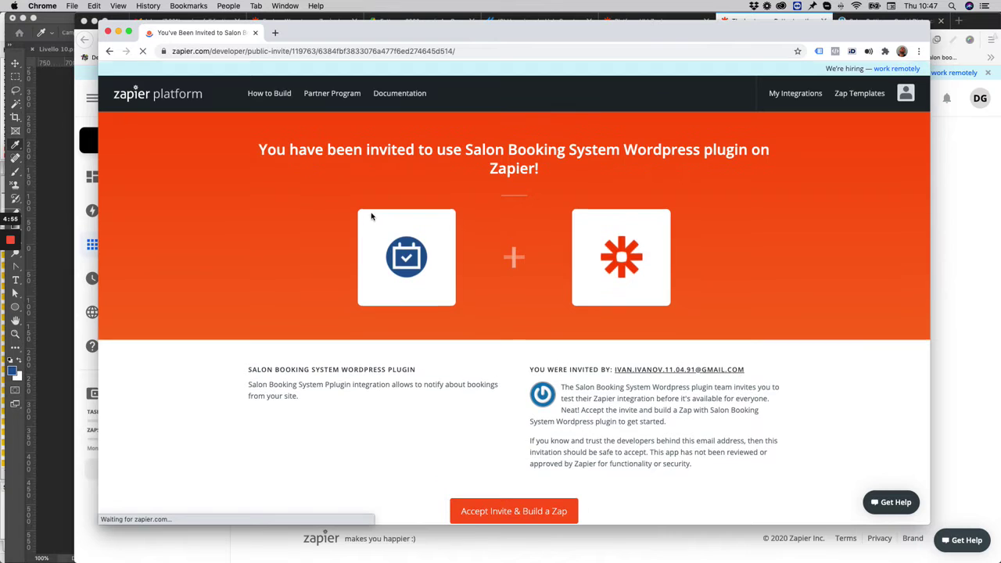
scroll(365, 258, "down", 1)
scroll(392, 321, "down", 3)
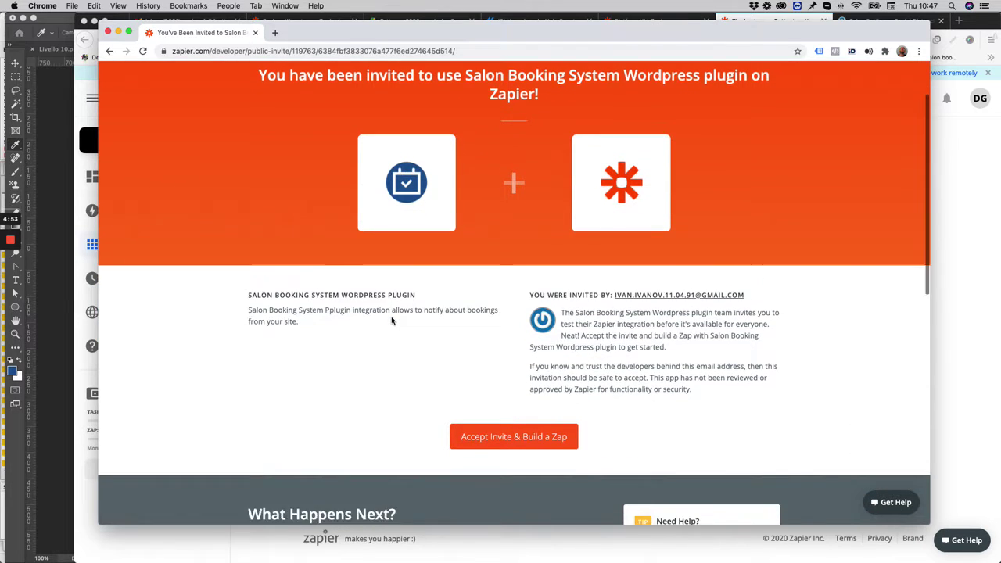
scroll(392, 321, "up", 4)
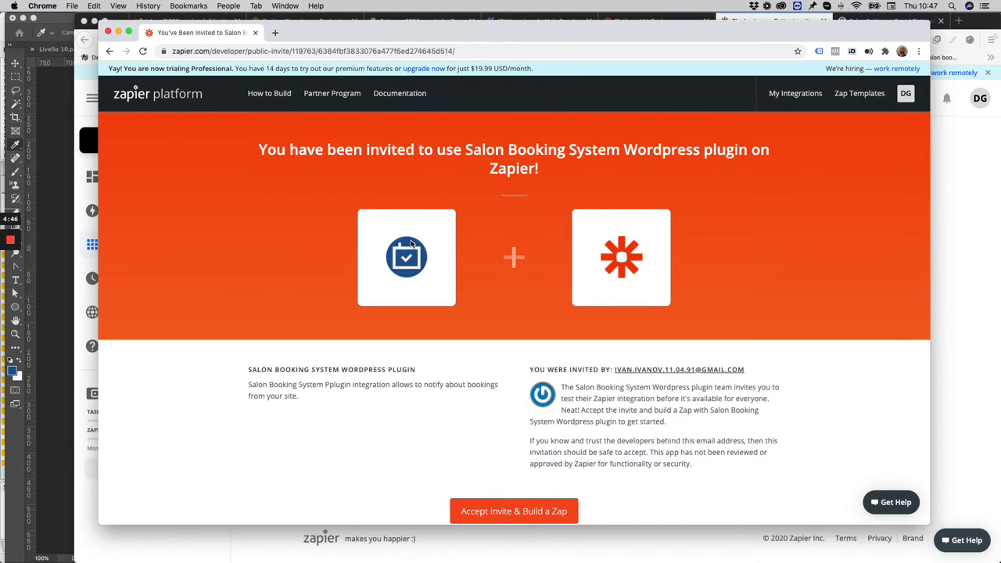
scroll(410, 243, "down", 5)
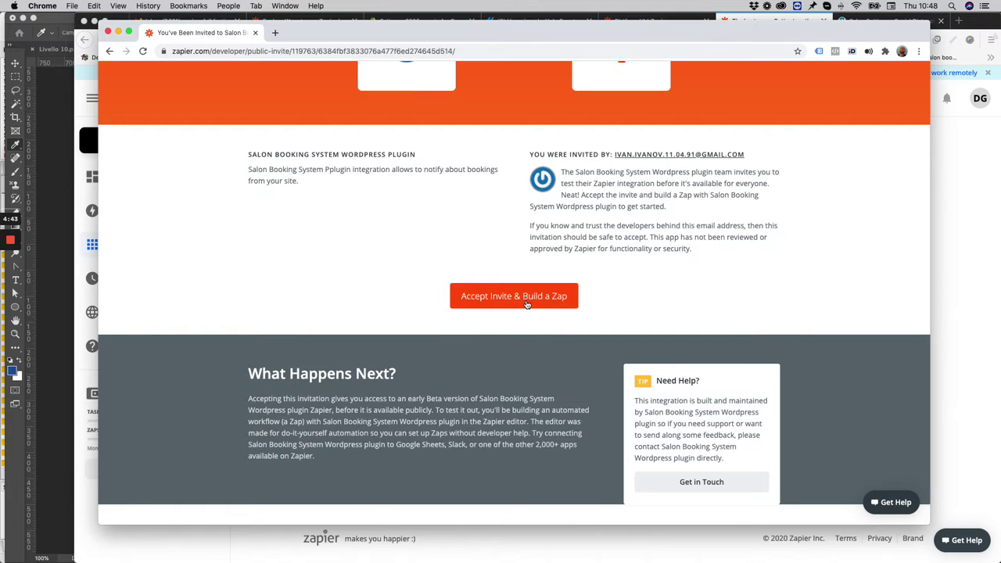
left_click(527, 304)
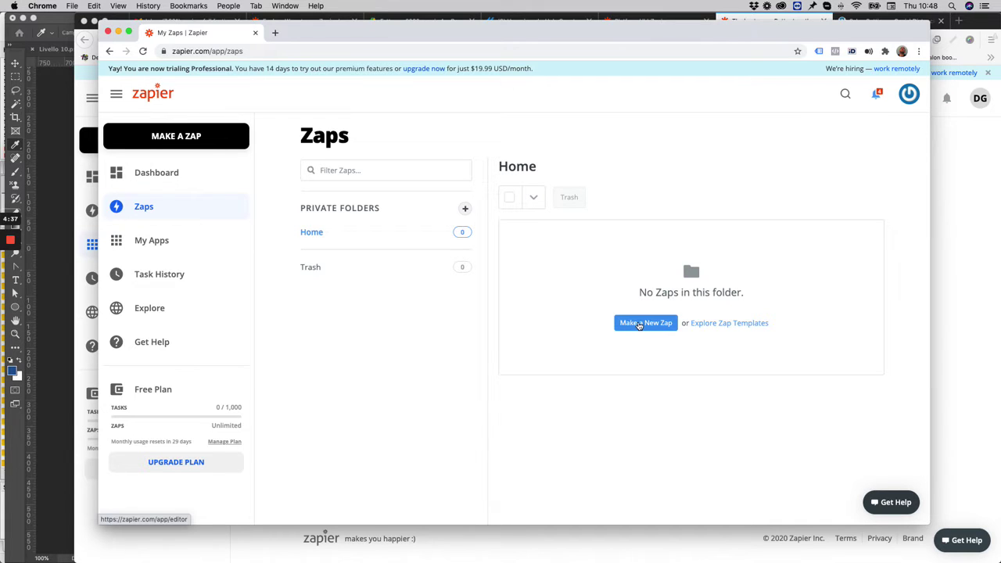
Create a new zap triggered by New Booking in the Salon Booking System Wordpress plugin
left_click(640, 325)
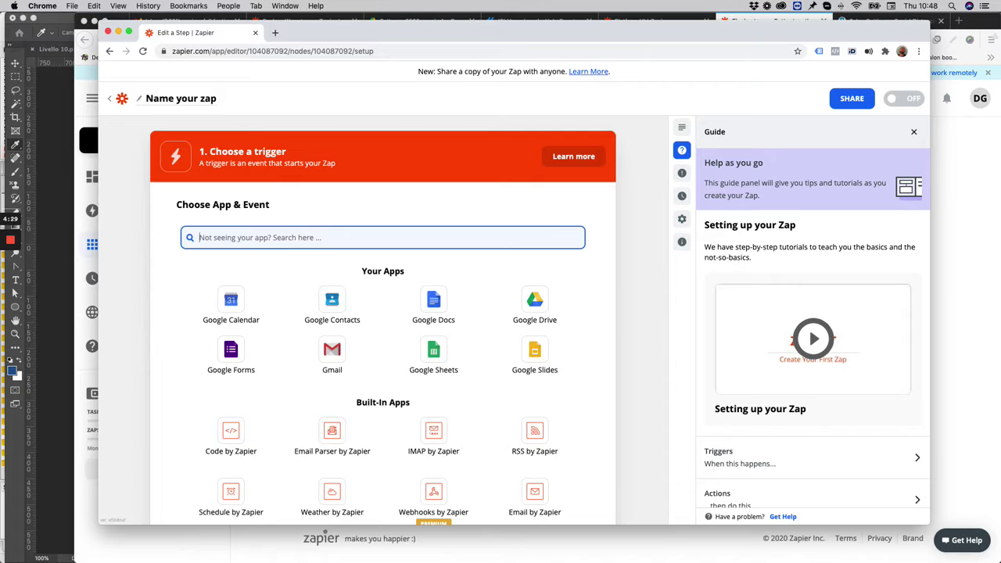
type("salon")
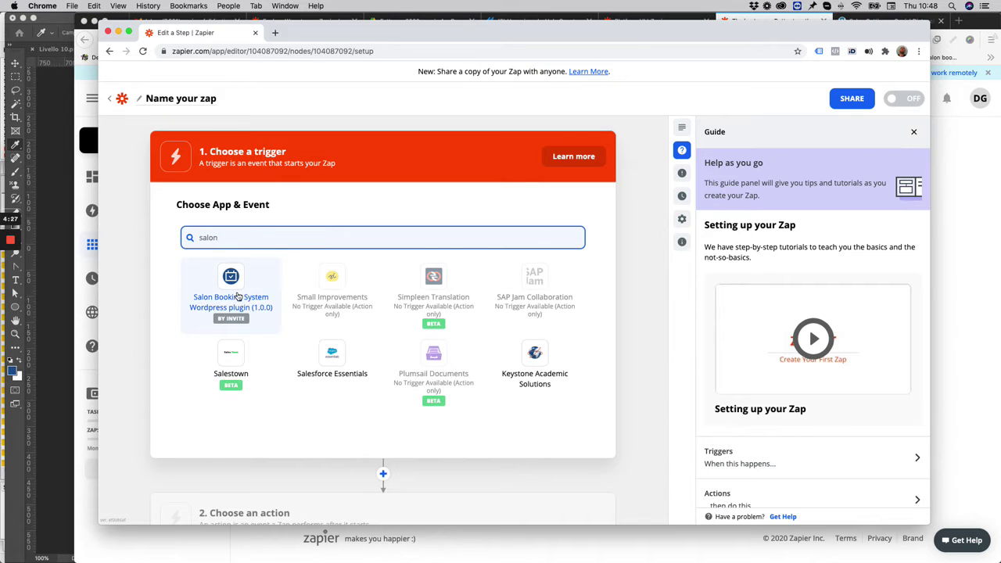
left_click(238, 297)
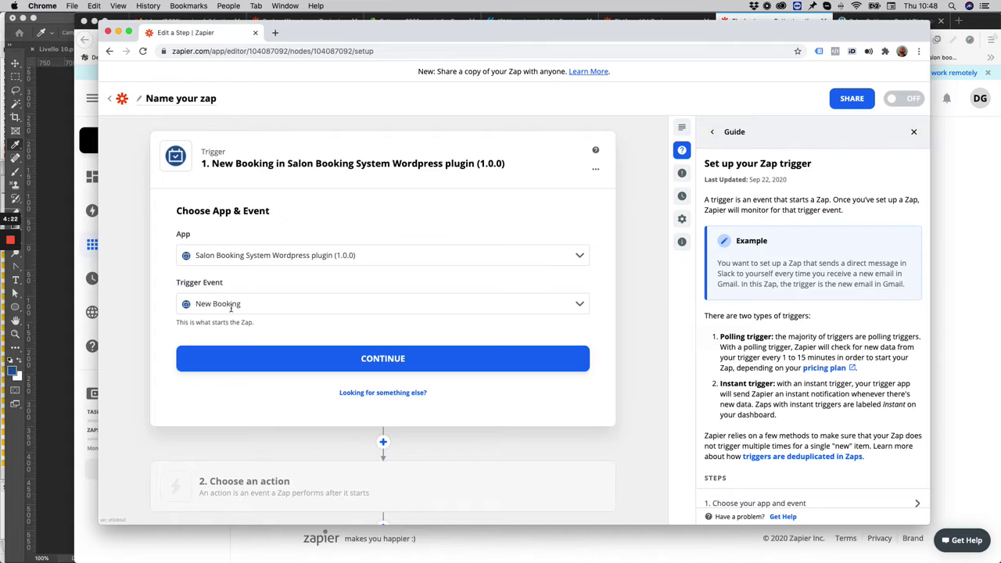
left_click(238, 306)
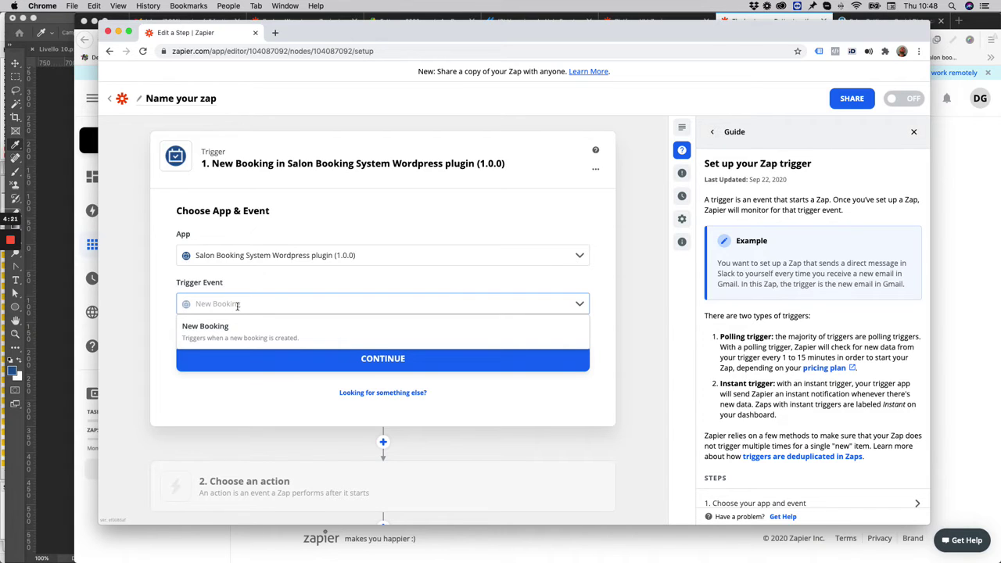
left_click(168, 309)
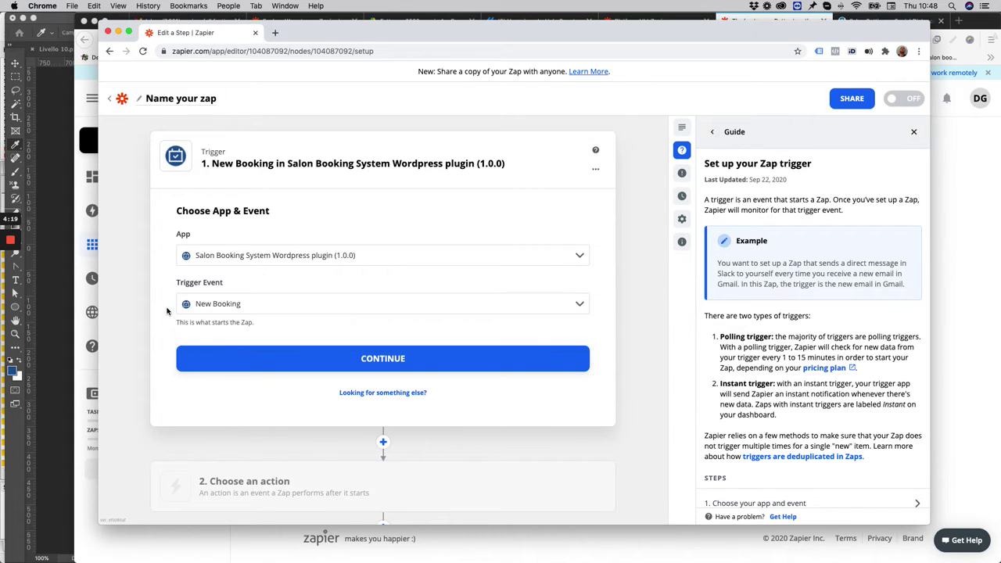
left_click(380, 368)
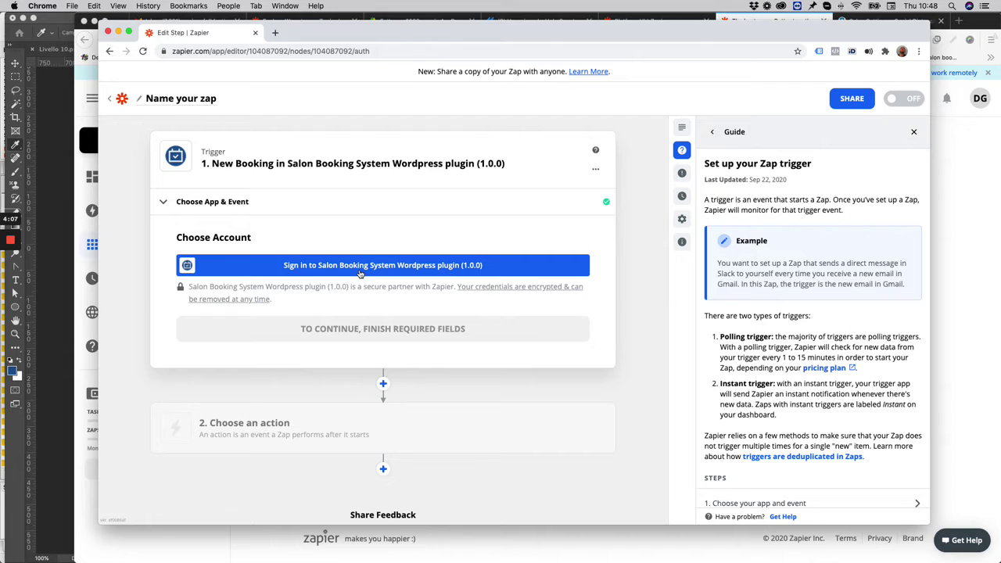
Begin connecting a Salon Booking account, then bring up the WordPress Salon settings in Firefox
left_click(360, 271)
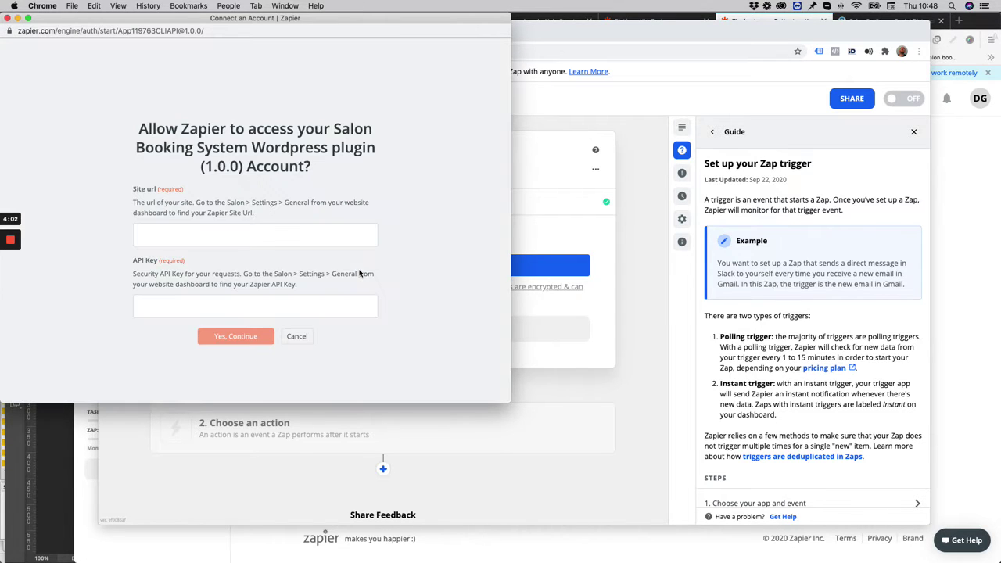
left_click(225, 235)
key("super+Tab")
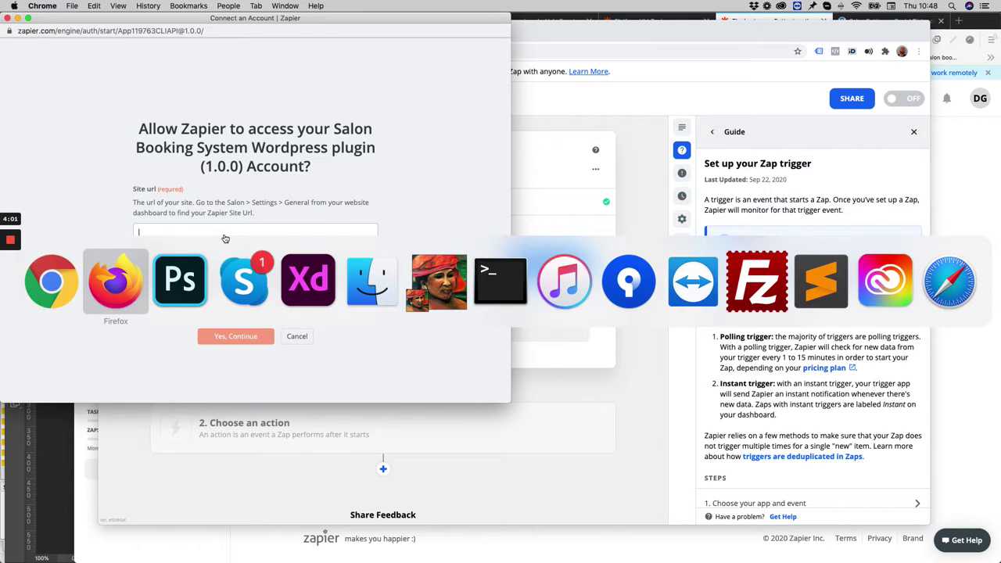
left_click(889, 19)
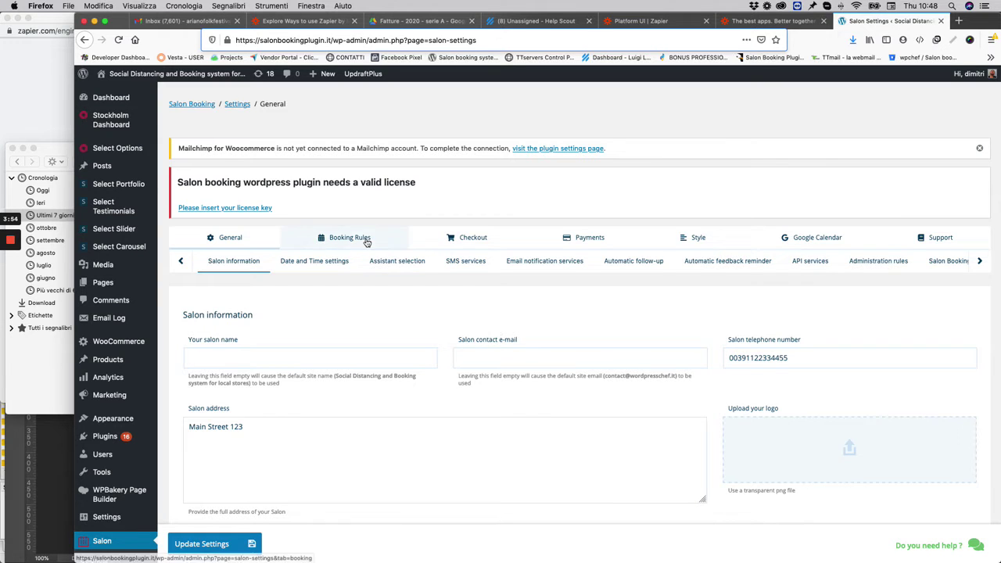
Copy the Zapier Site Url from Salon's API services settings into Zapier's Site url field
left_click(245, 235)
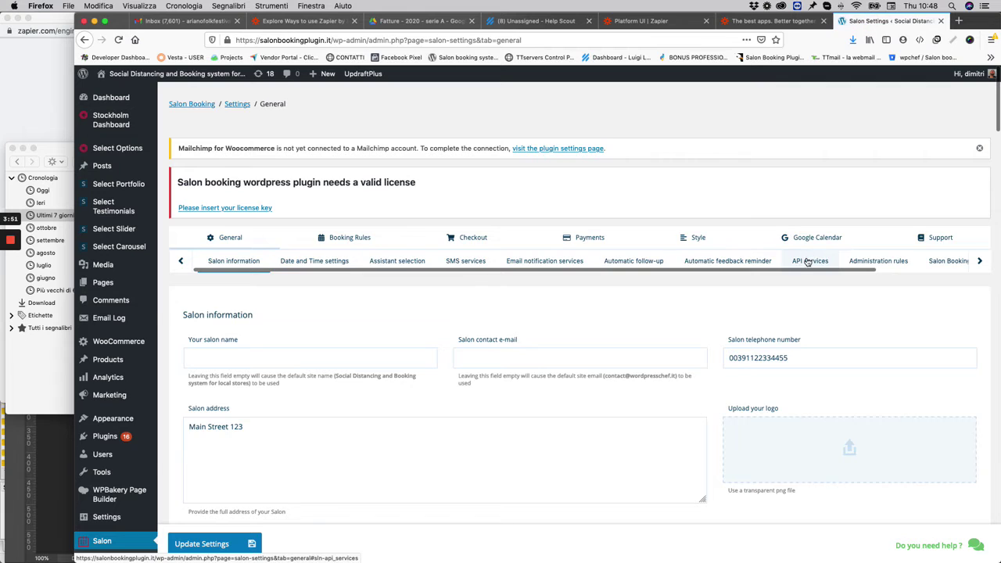
left_click(809, 261)
scroll(449, 325, "down", 2)
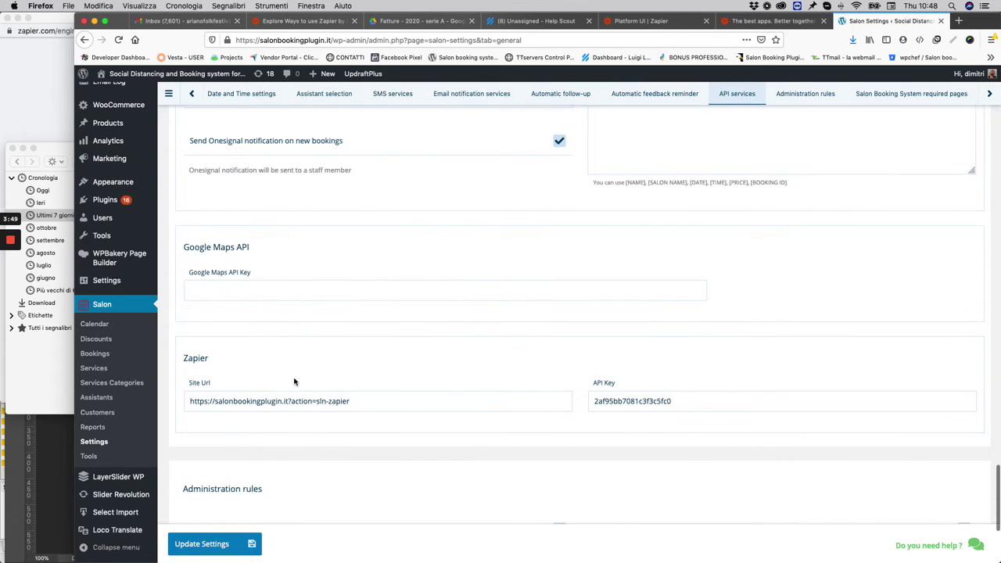
triple_click(285, 402)
key("super+c")
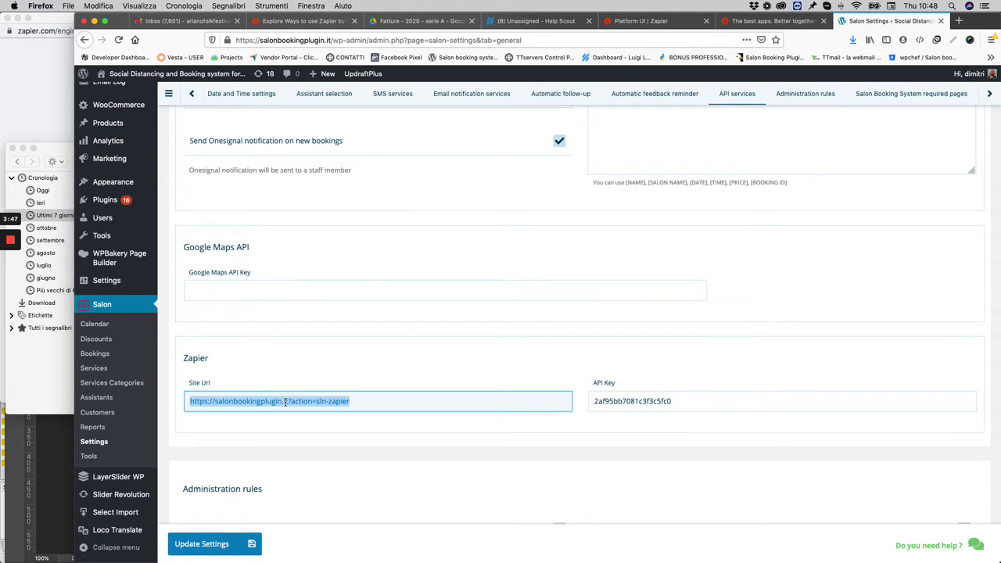
key("super+Tab")
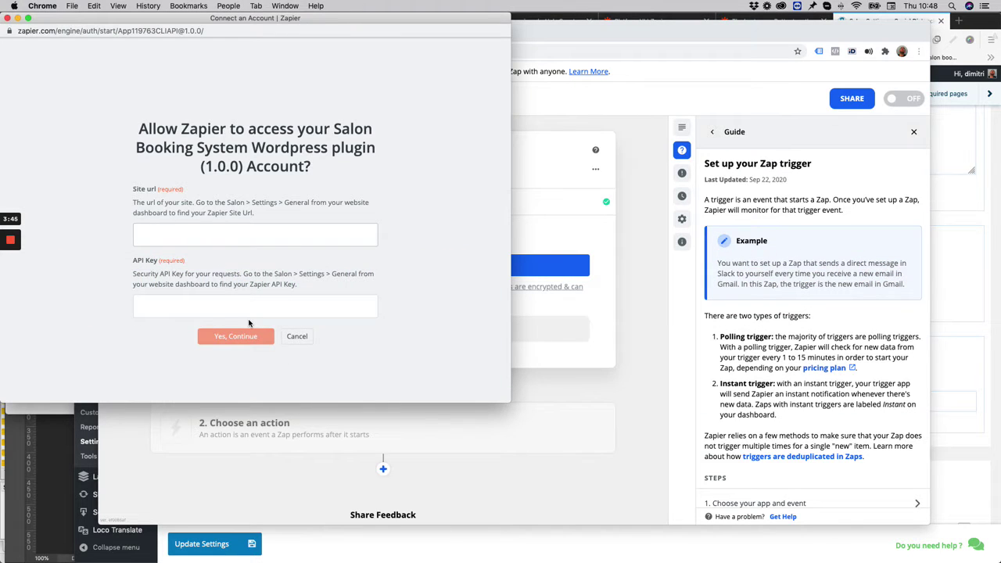
key("super+v")
Copy the Zapier API Key from WordPress into Zapier's API Key field and submit the connection
key("super+Tab")
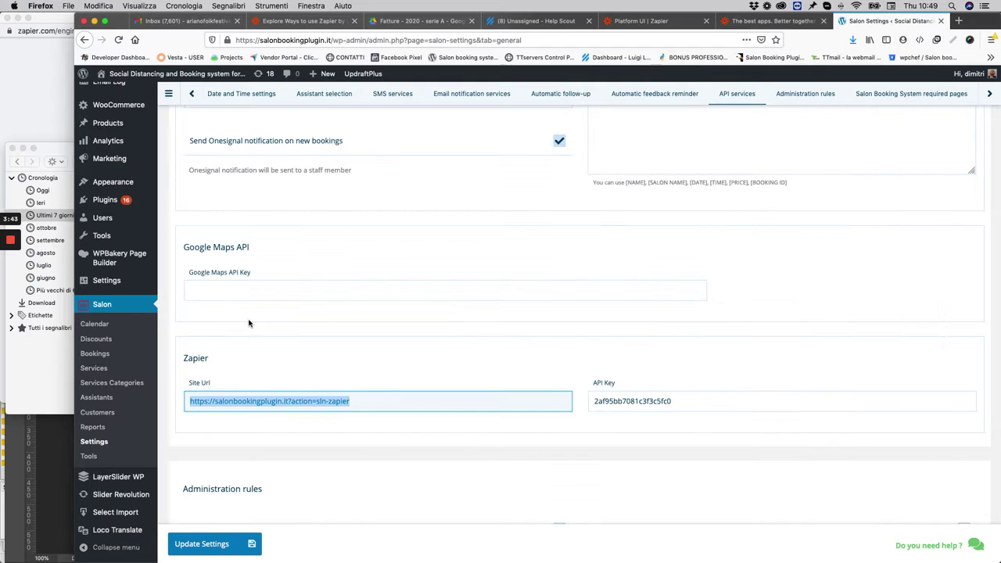
double_click(654, 401)
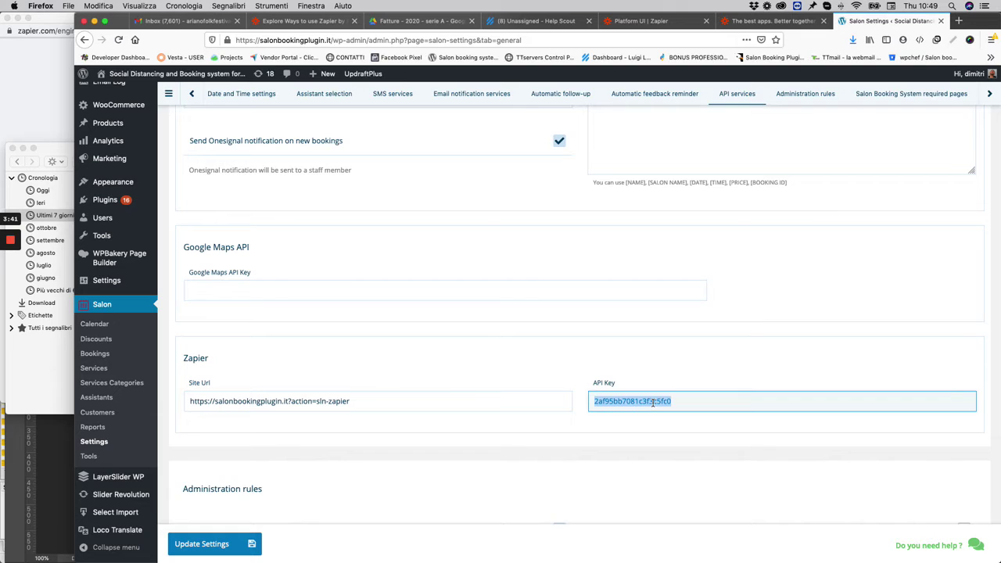
key("super+c")
key("super+Tab")
left_click(207, 306)
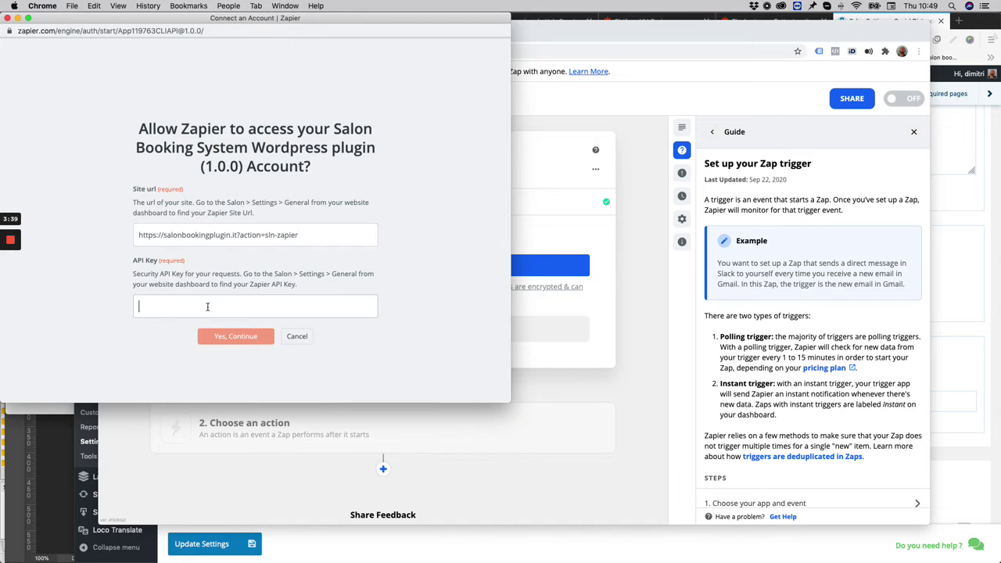
key("super+v")
left_click(224, 338)
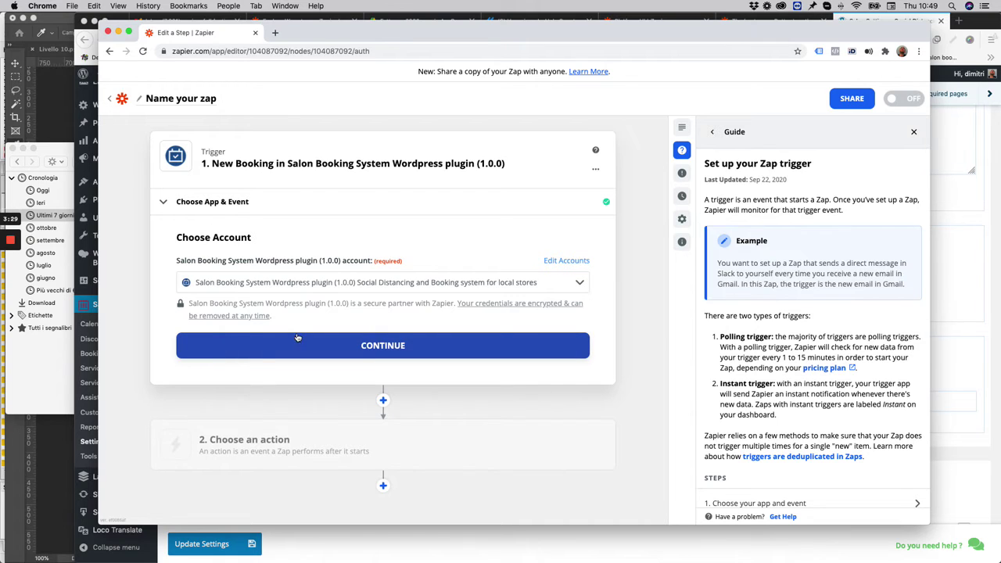
Continue with the newly connected Salon Booking site account selected
left_click(378, 347)
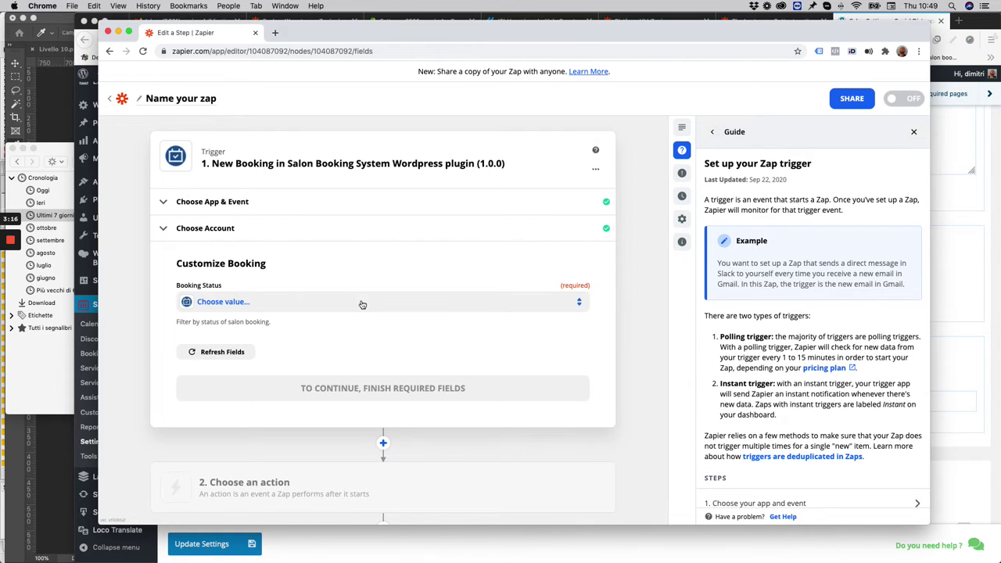
Set the Booking Status filter to Paid and Pay later, then continue to the trigger test
left_click(363, 304)
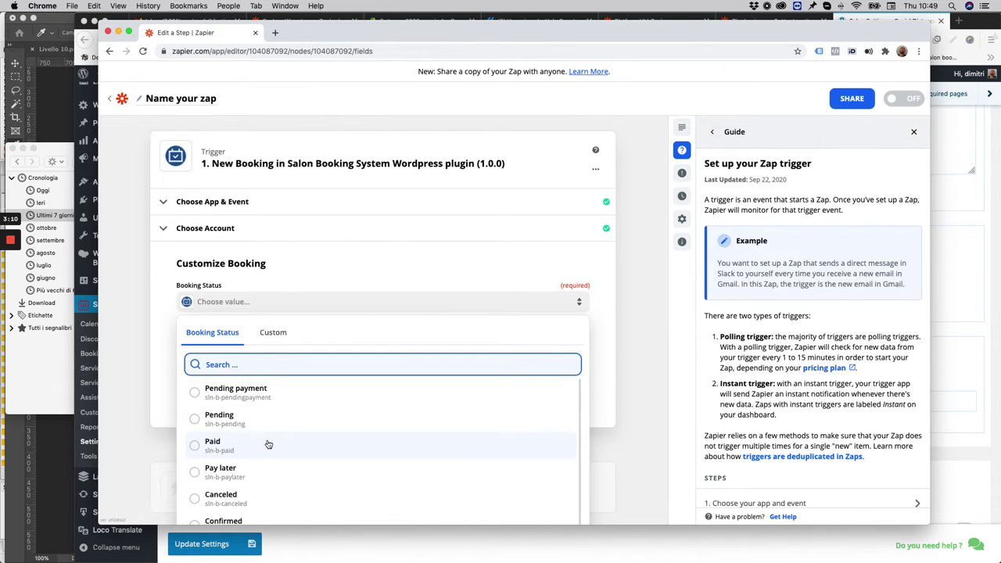
left_click(269, 444)
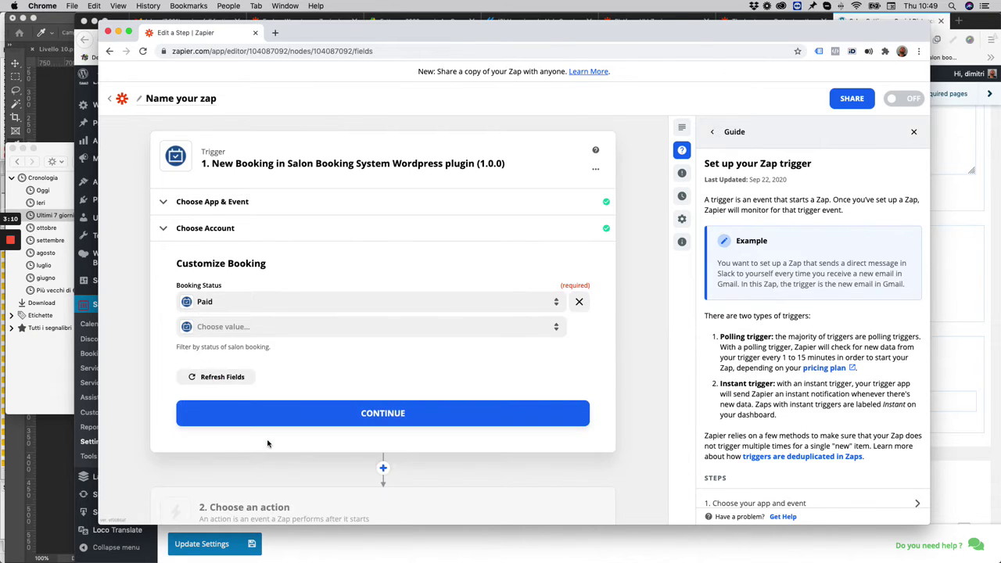
left_click(342, 328)
scroll(308, 440, "down", 1)
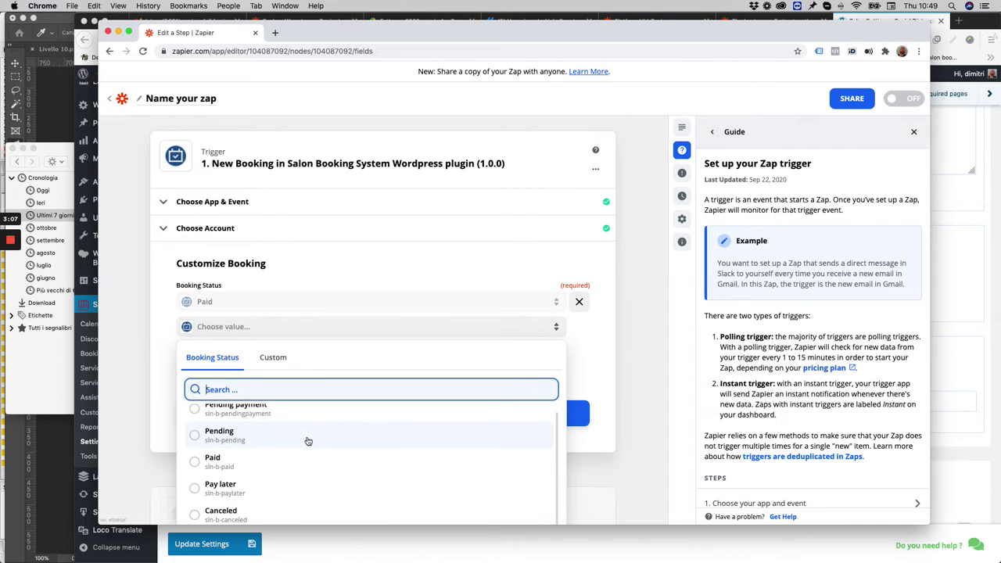
left_click(259, 485)
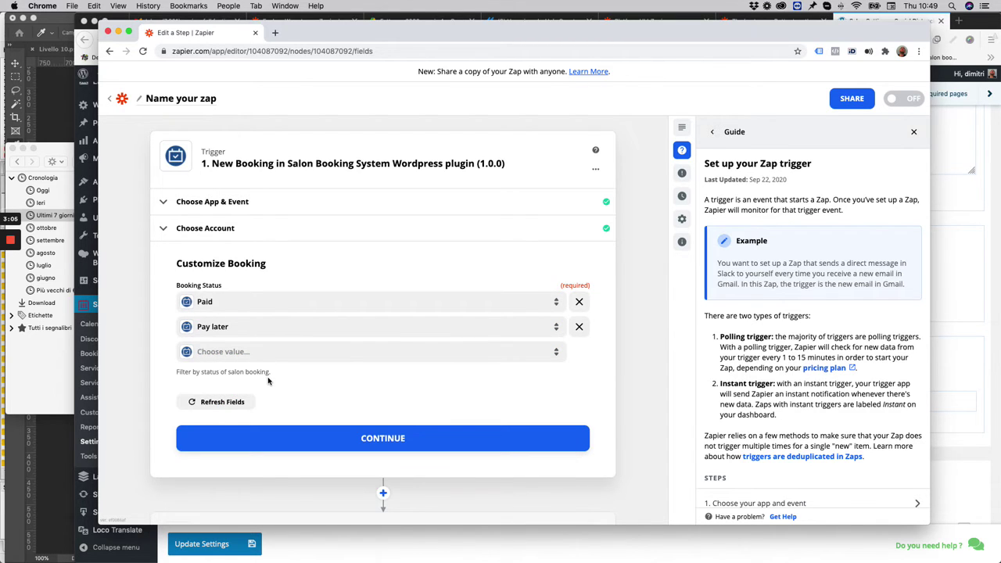
scroll(322, 389, "down", 4)
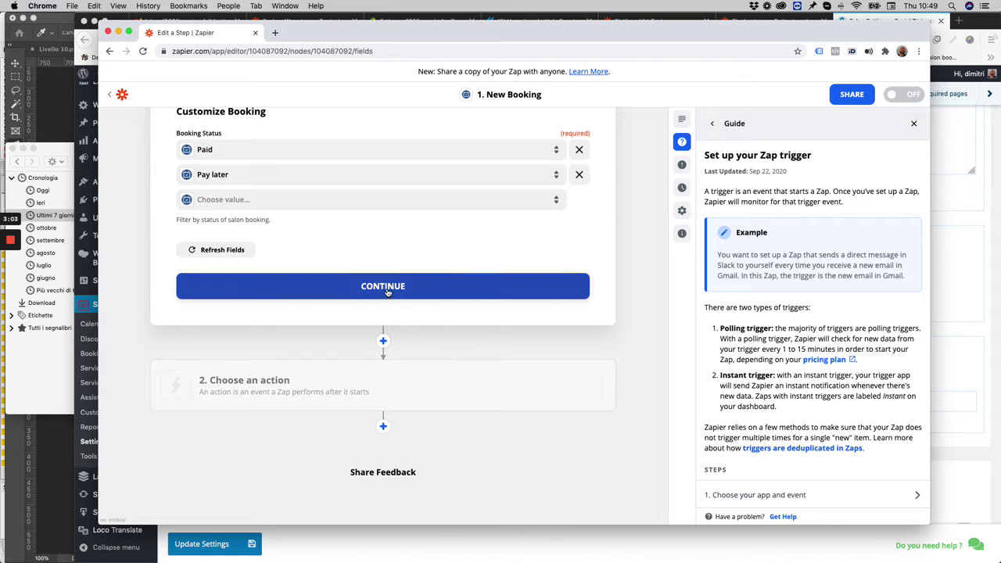
left_click(383, 287)
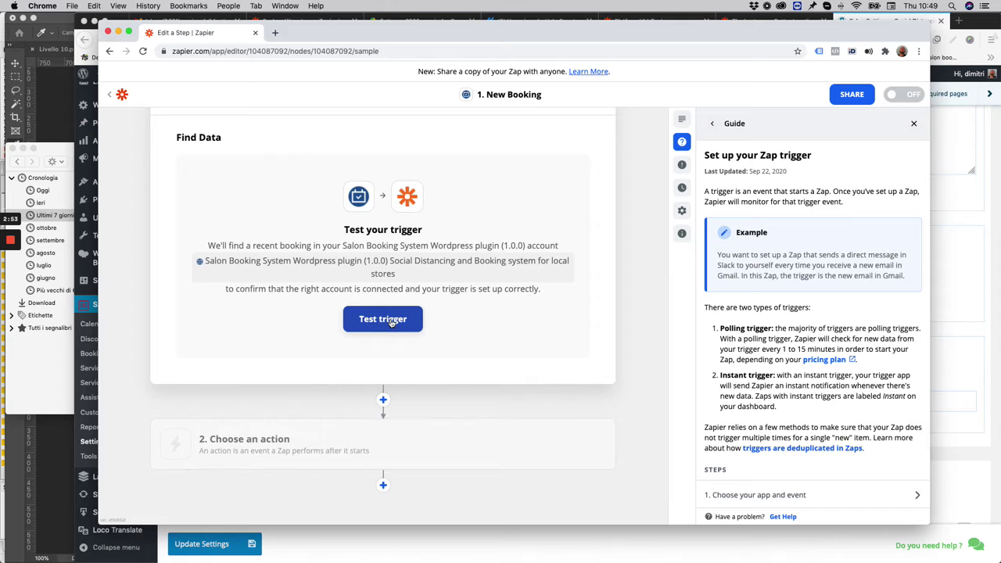
Skip the trigger test, review the example booking data, and continue to the action step
left_click(391, 322)
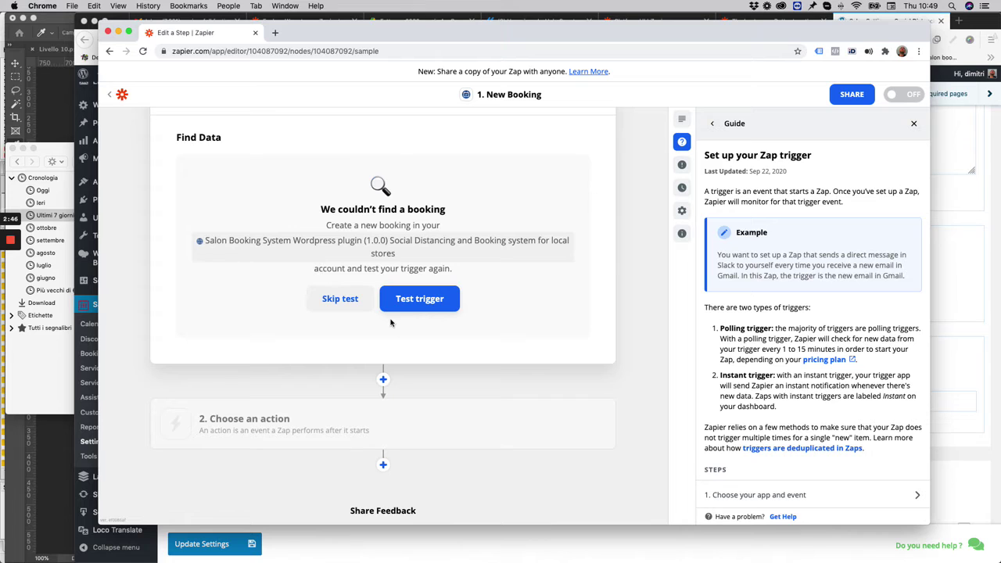
left_click(346, 298)
left_click(536, 320)
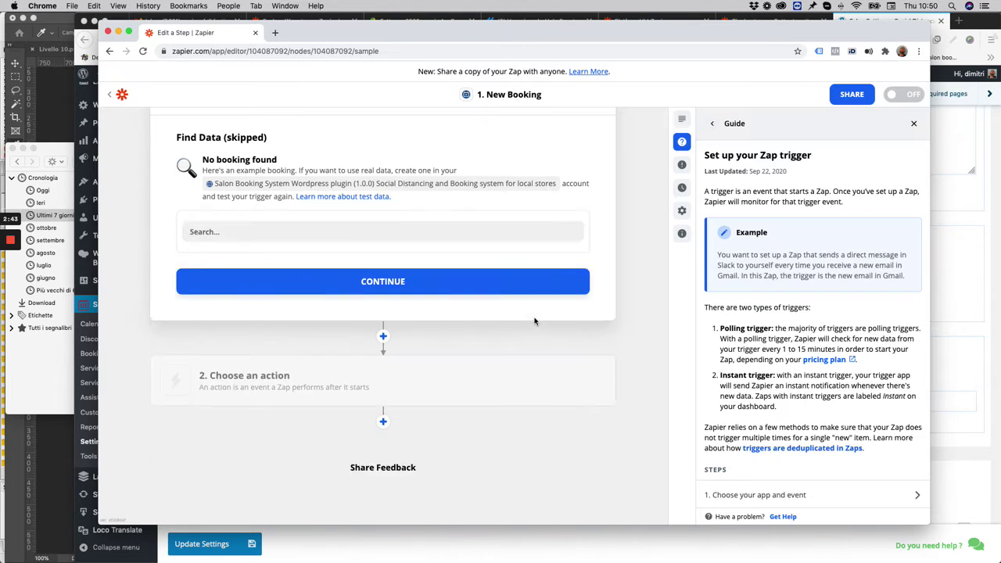
scroll(375, 321, "down", 2)
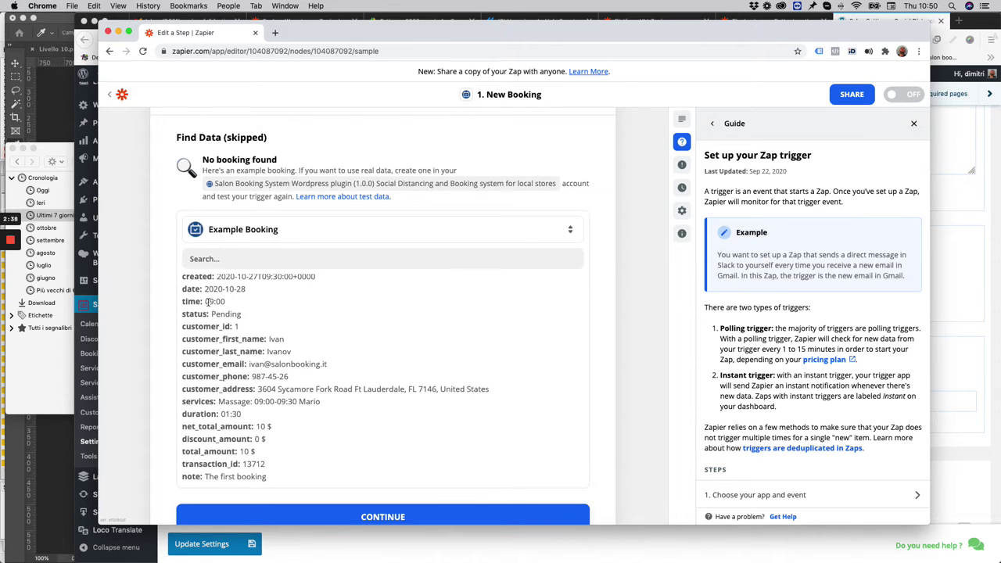
scroll(206, 374, "up", 1)
scroll(201, 342, "down", 1)
scroll(202, 341, "up", 1)
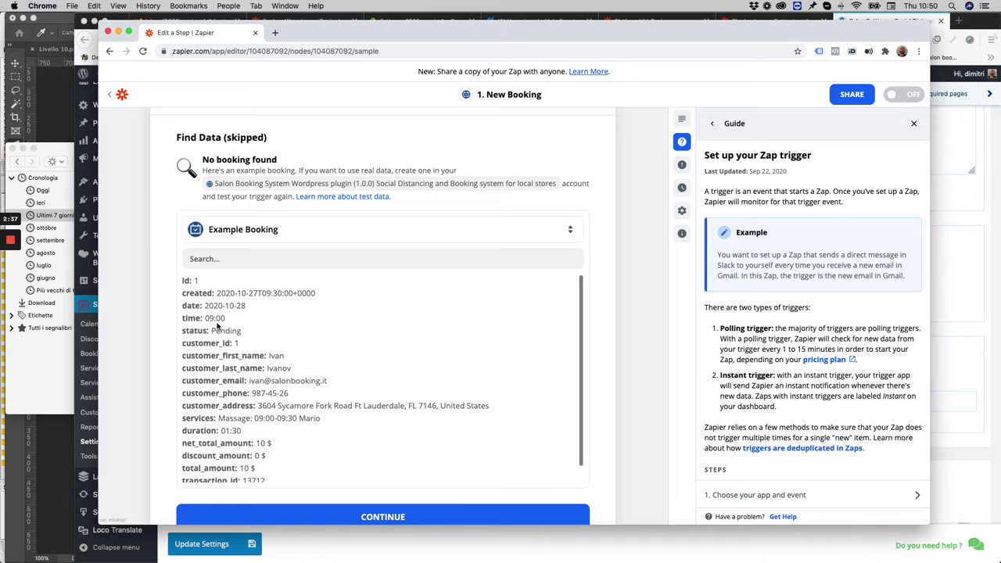
scroll(212, 327, "down", 1)
scroll(165, 304, "down", 5)
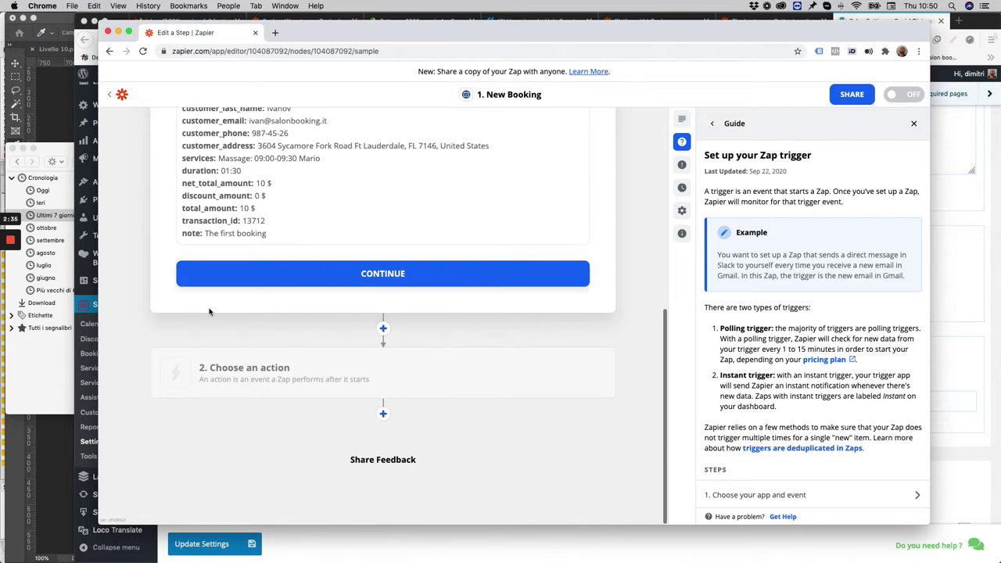
left_click(368, 275)
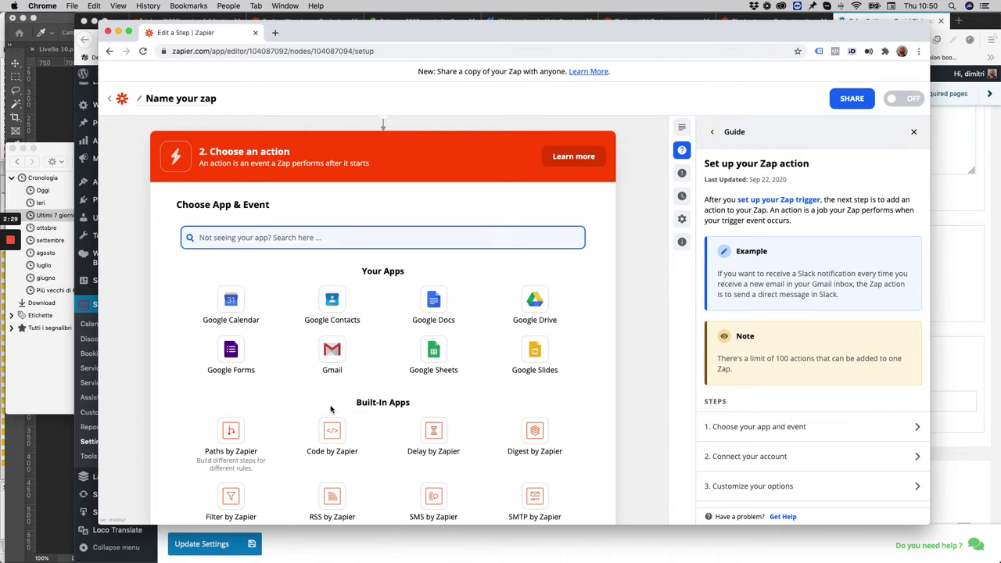
Choose Gmail as the action app with Send Email as its event
left_click(333, 353)
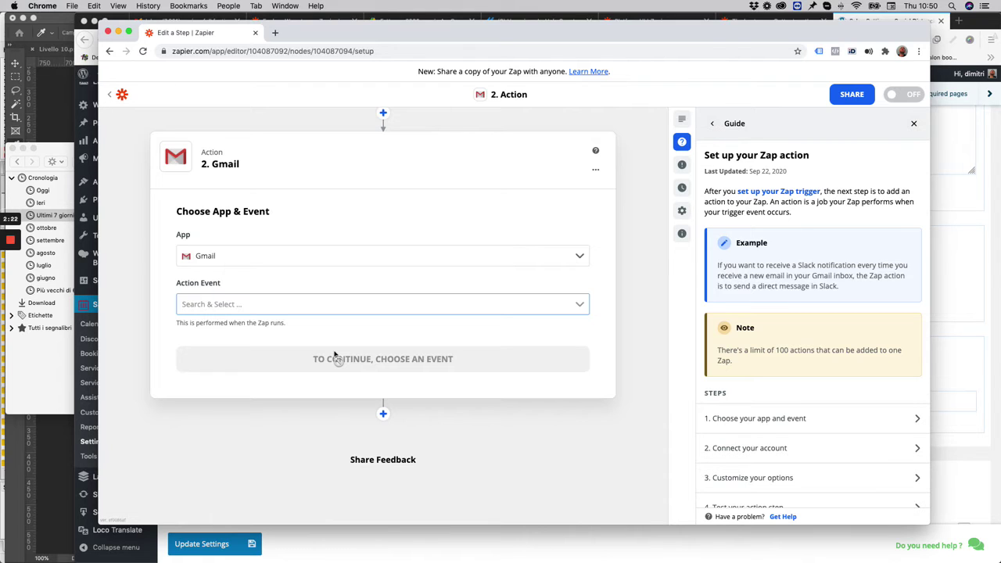
left_click(255, 304)
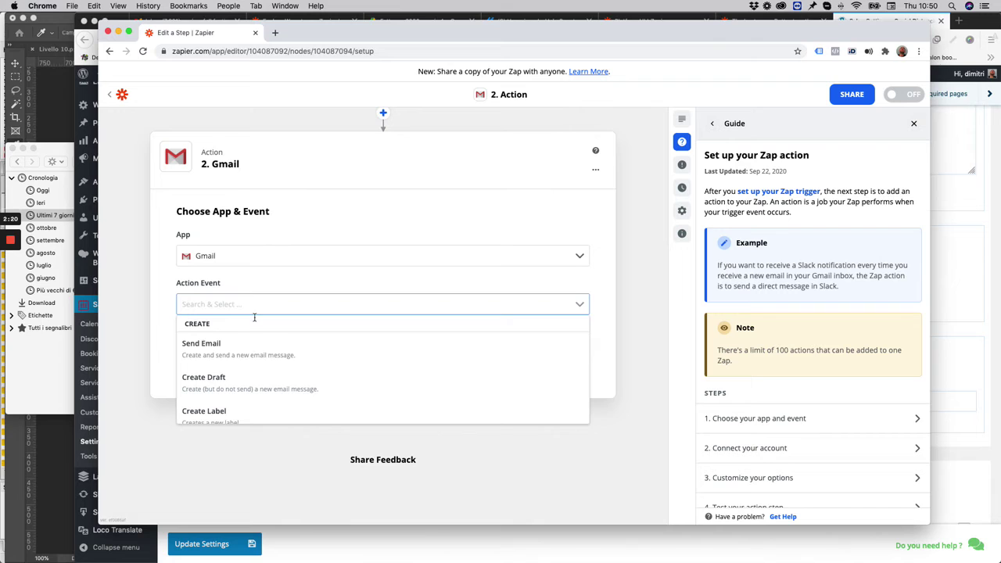
left_click(252, 350)
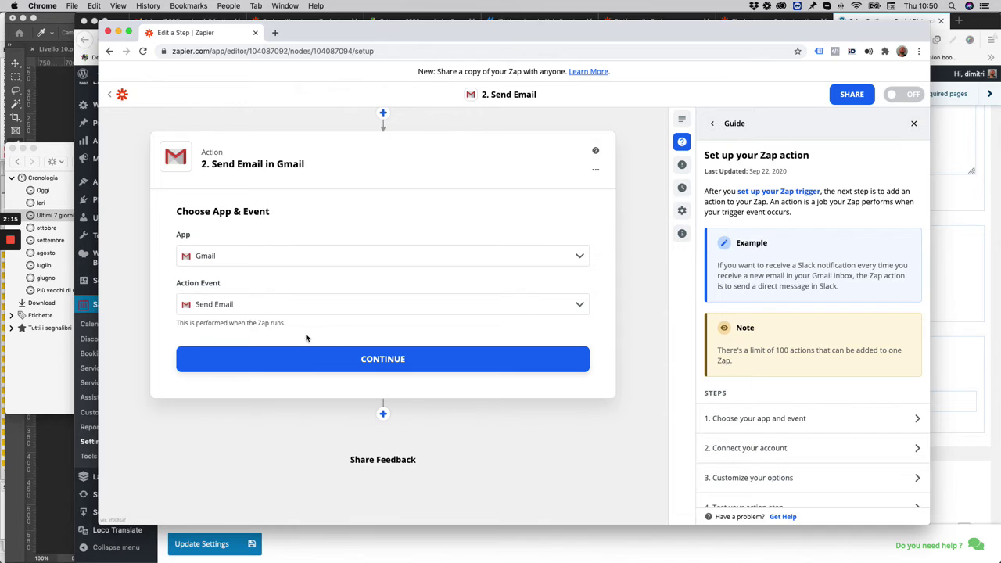
left_click(401, 361)
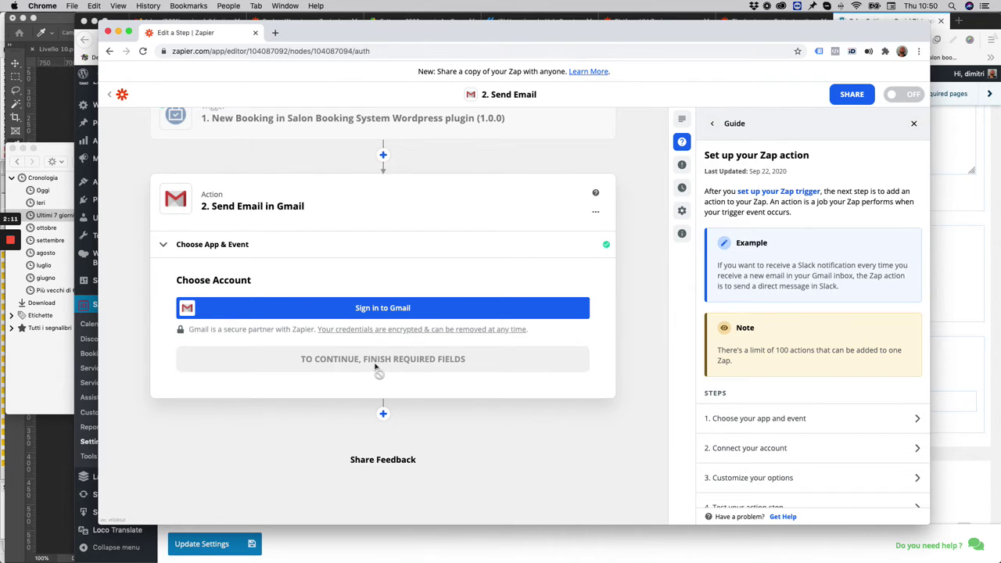
Sign in with the Google account, allow Zapier access, and continue to email customization
left_click(375, 309)
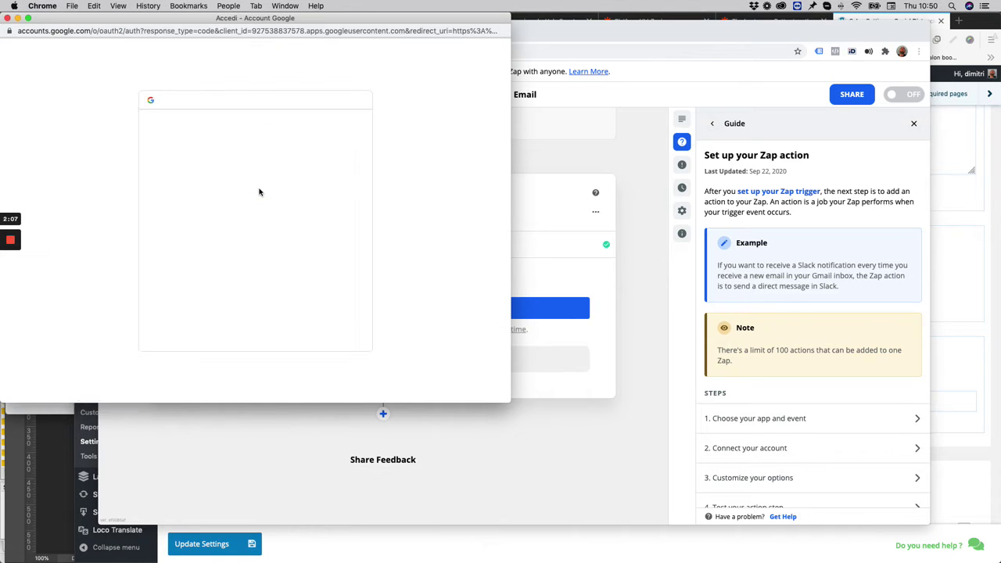
left_click(210, 223)
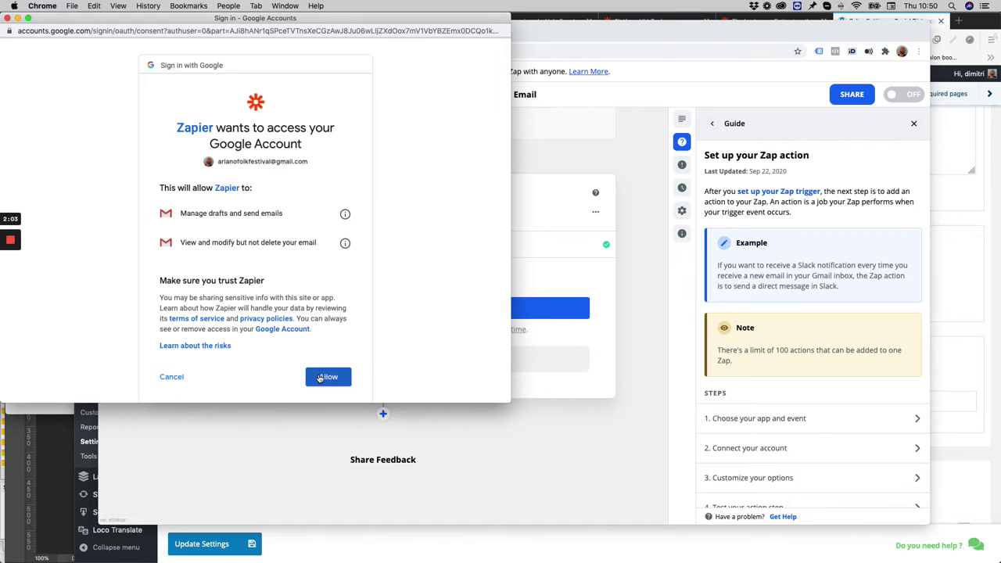
left_click(320, 378)
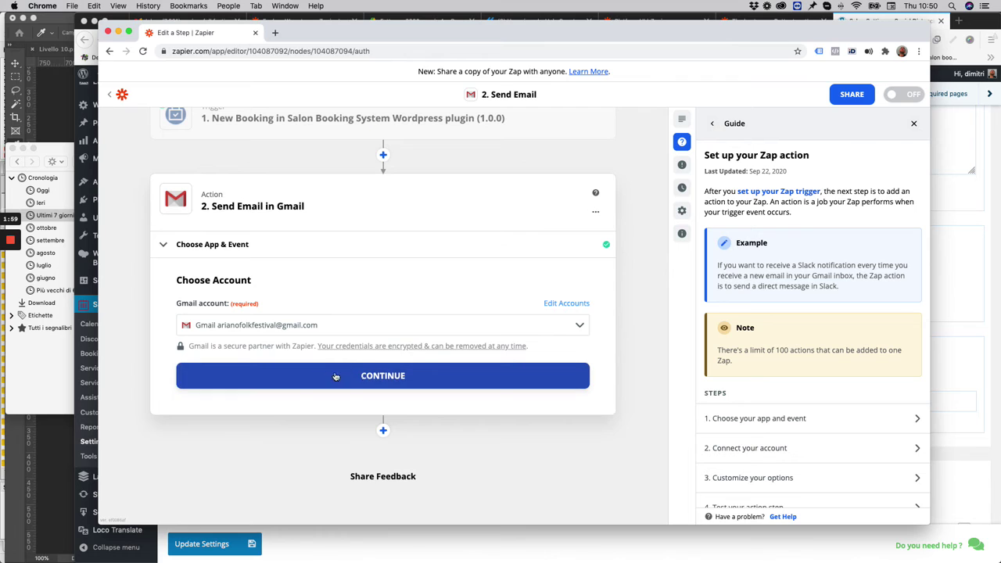
left_click(381, 376)
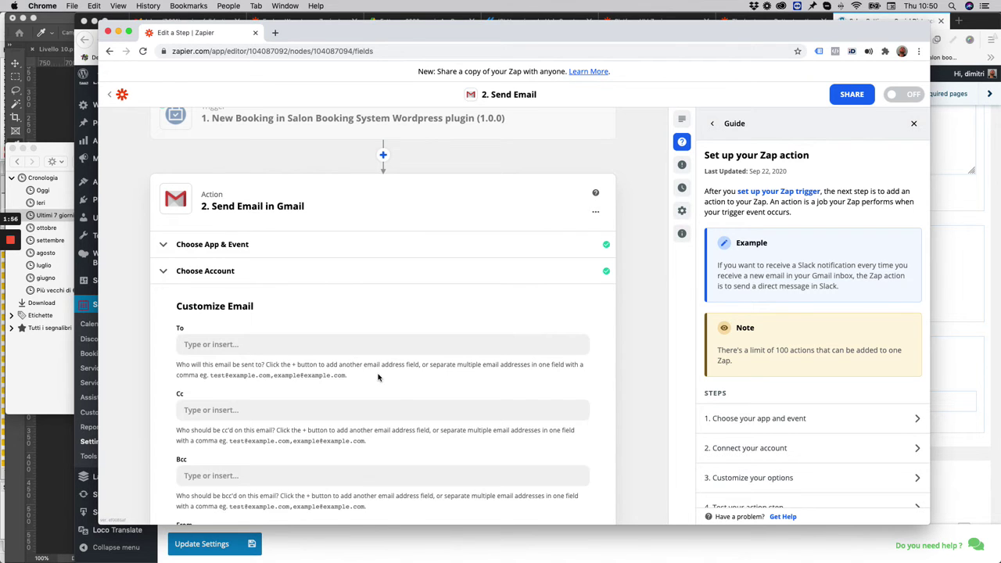
Enter the recipient's e-mail address in the Send Email action's To field
left_click(255, 341)
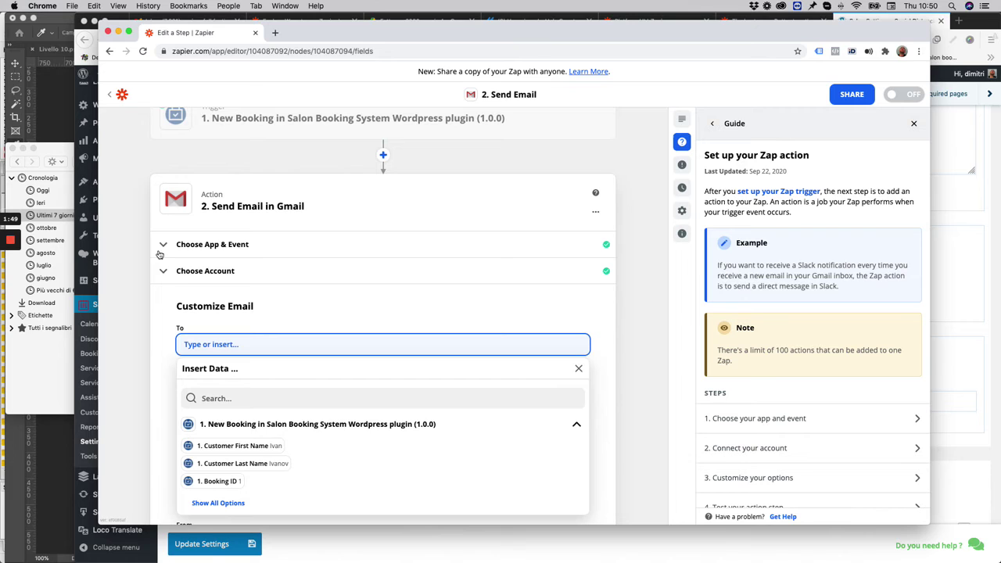
left_click(11, 284)
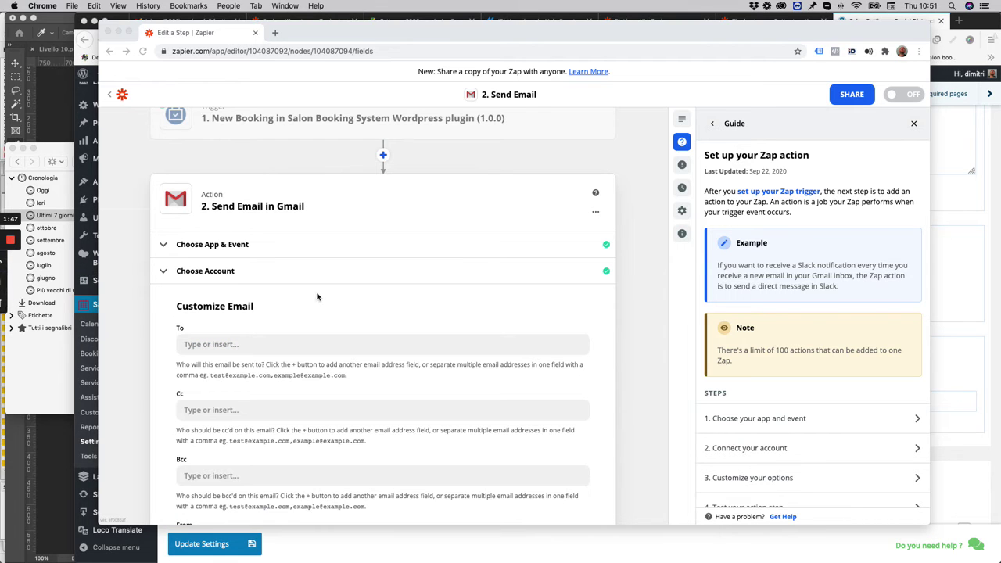
left_click(263, 344)
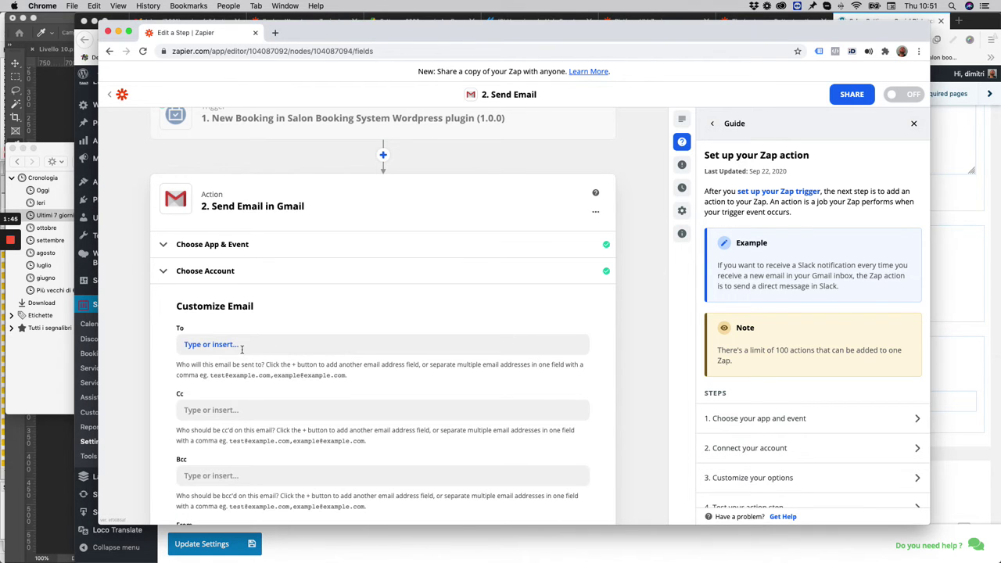
left_click(242, 349)
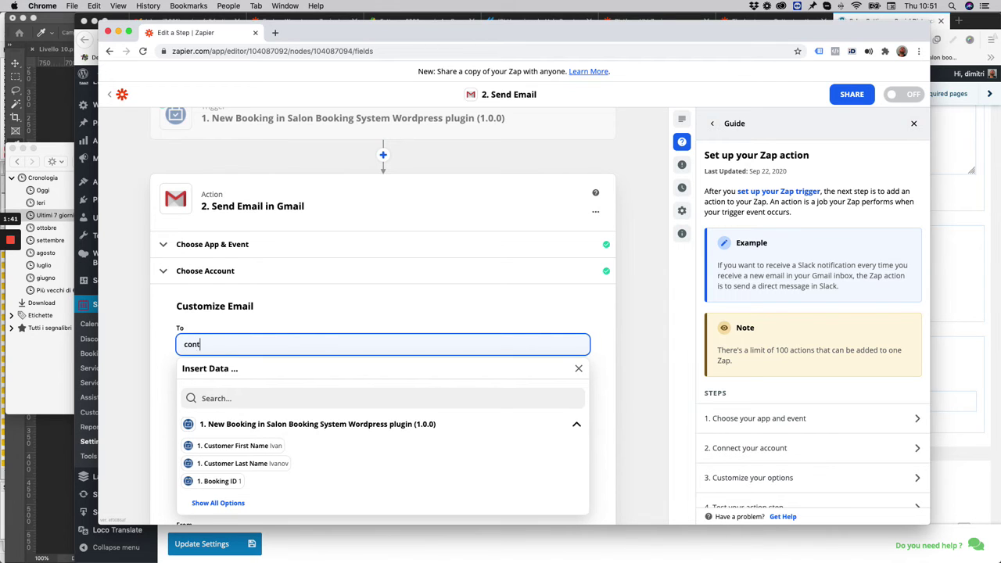
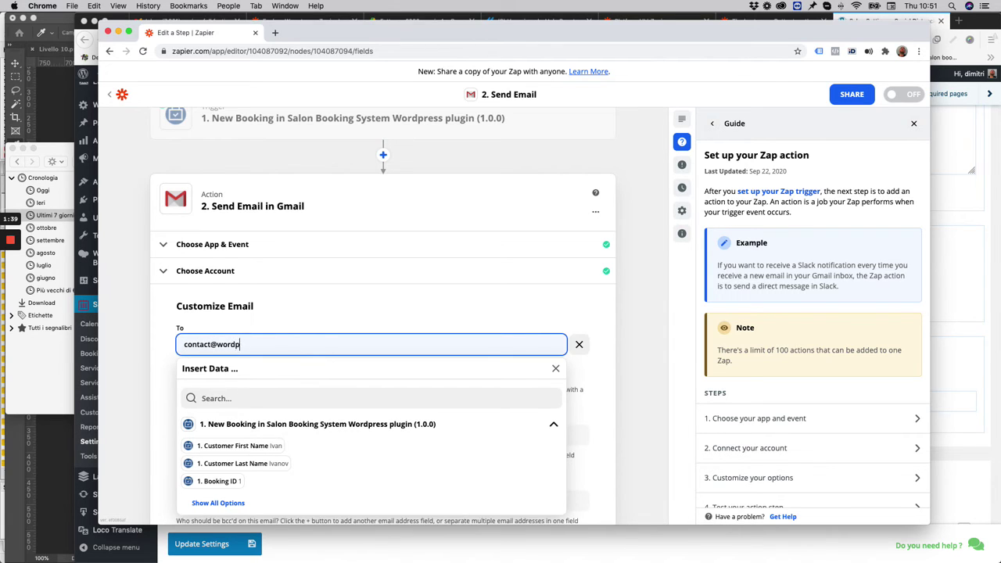
left_click(155, 342)
scroll(214, 364, "down", 5)
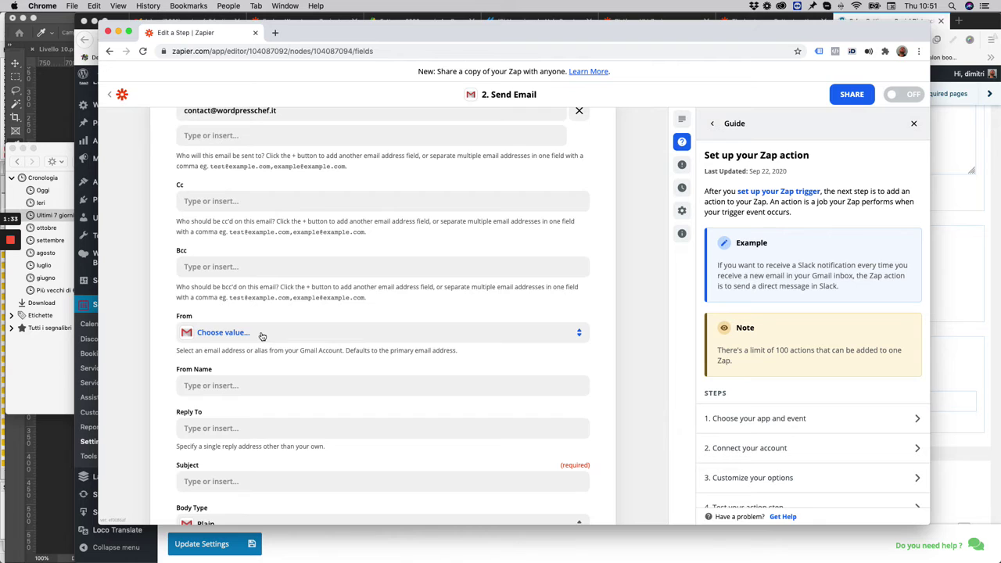
Set the sender to the connected Gmail address and the From Name to Customer First Name
left_click(261, 336)
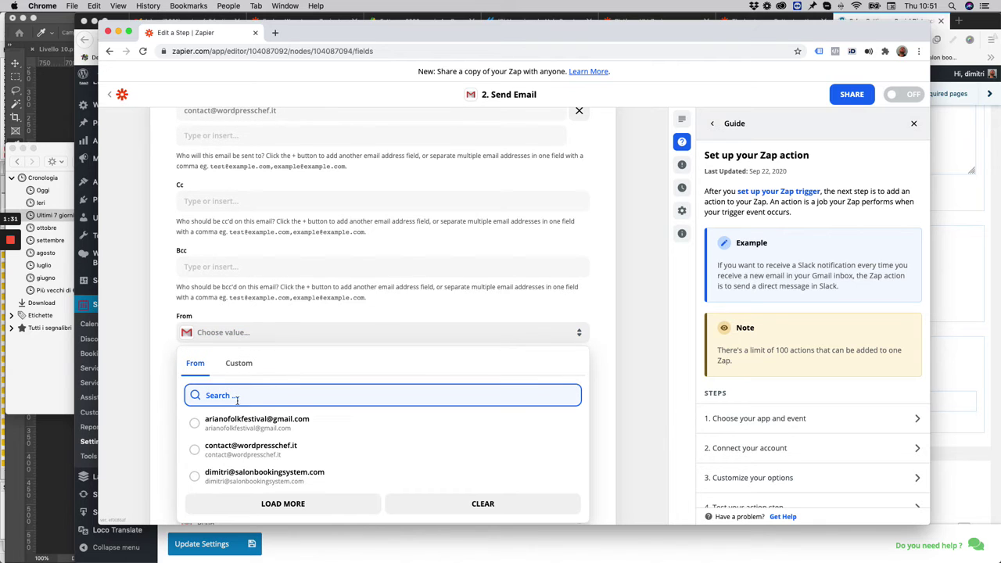
left_click(240, 425)
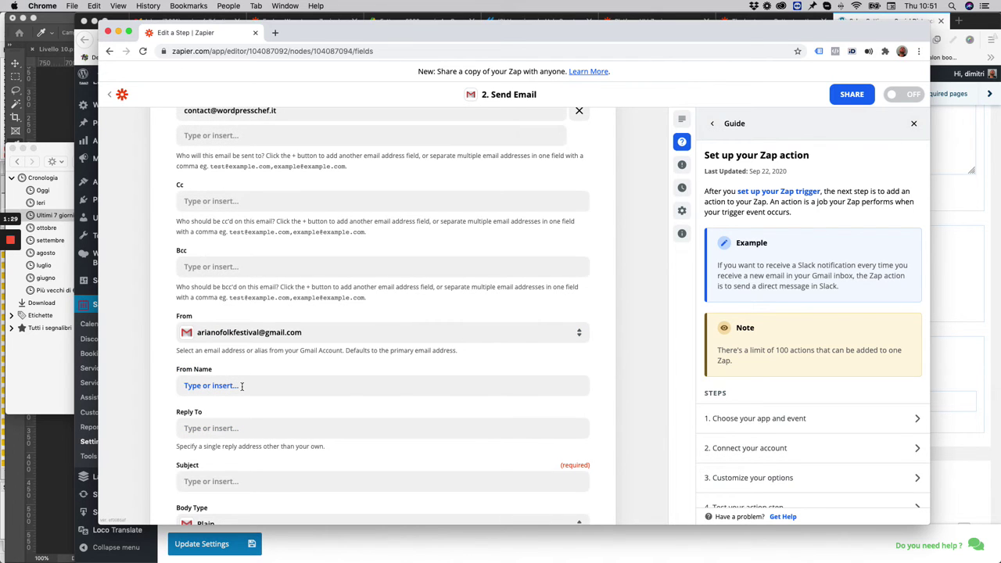
scroll(242, 386, "down", 3)
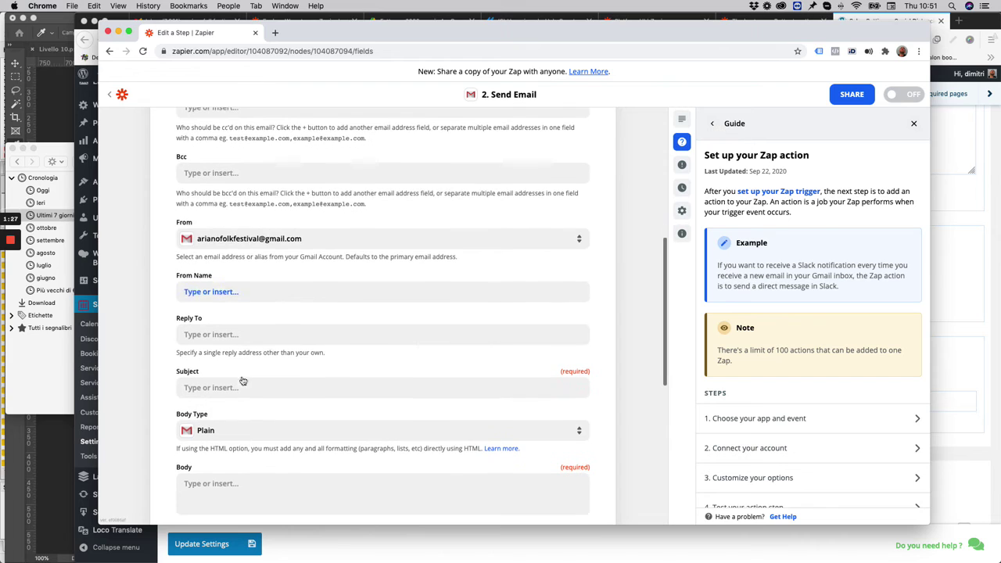
left_click(246, 292)
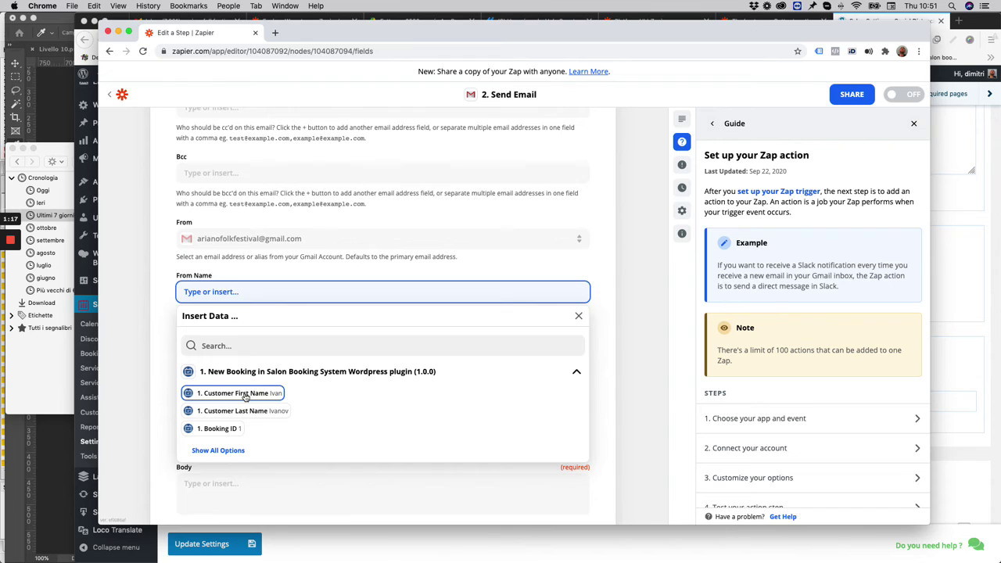
left_click(245, 393)
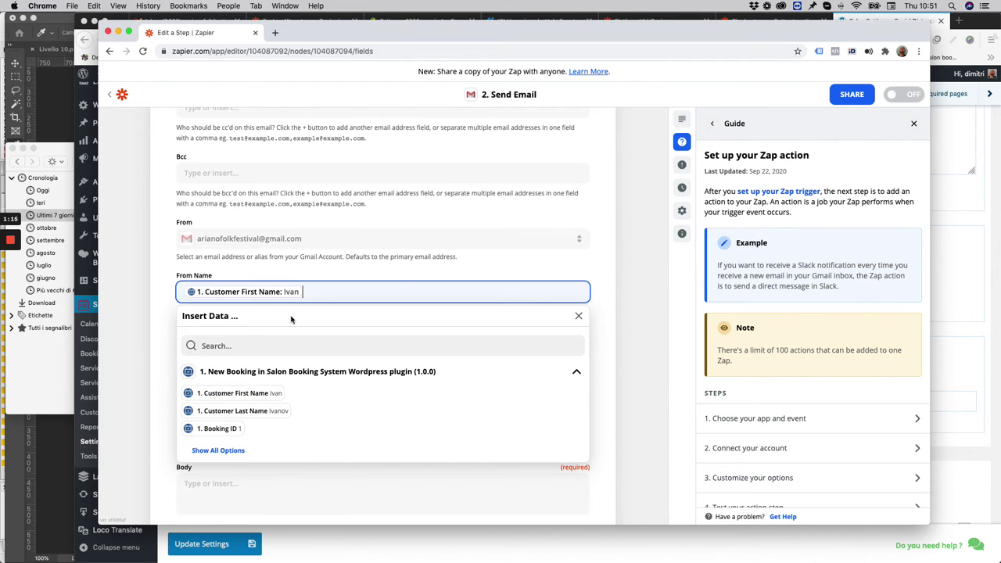
left_click(152, 332)
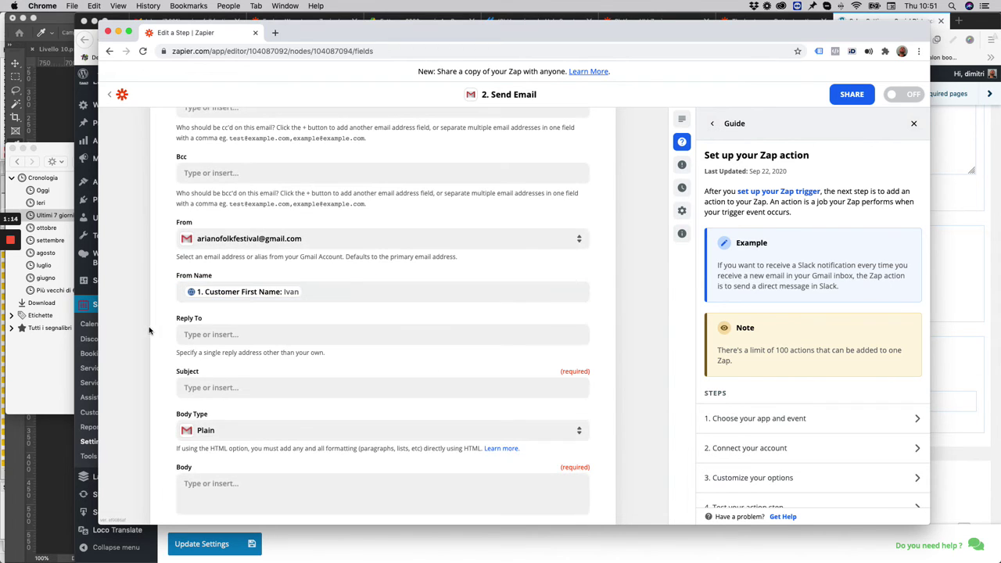
Make the Subject read Customer First Name followed by 'has booked your salon'
scroll(227, 338, "down", 2)
left_click(234, 341)
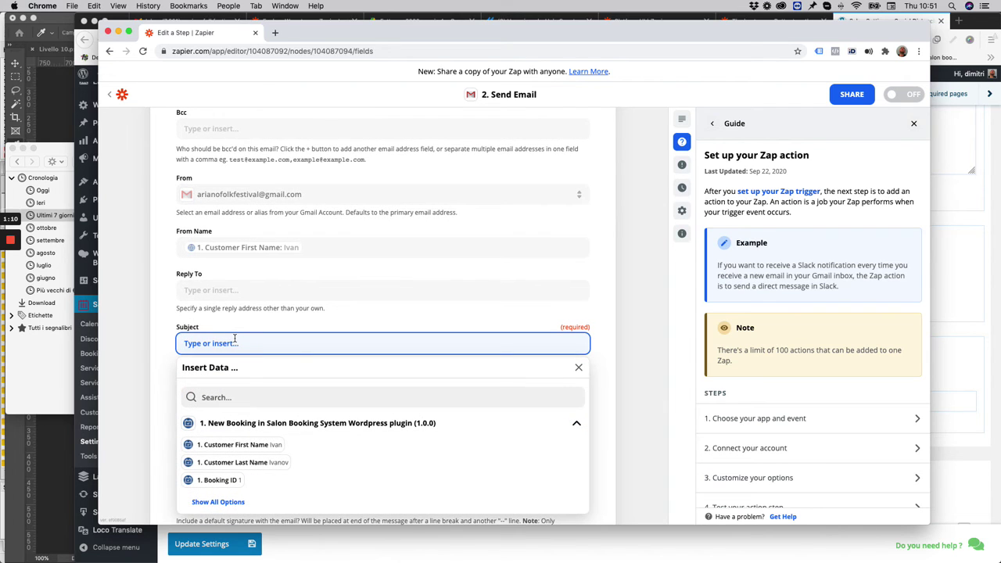
left_click(239, 446)
type("has booked")
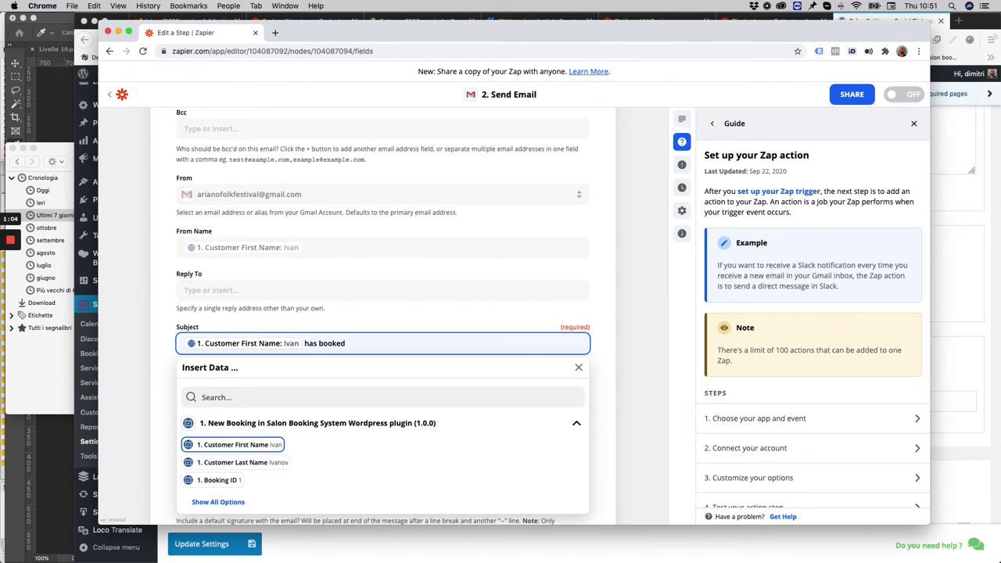
type(" your salon")
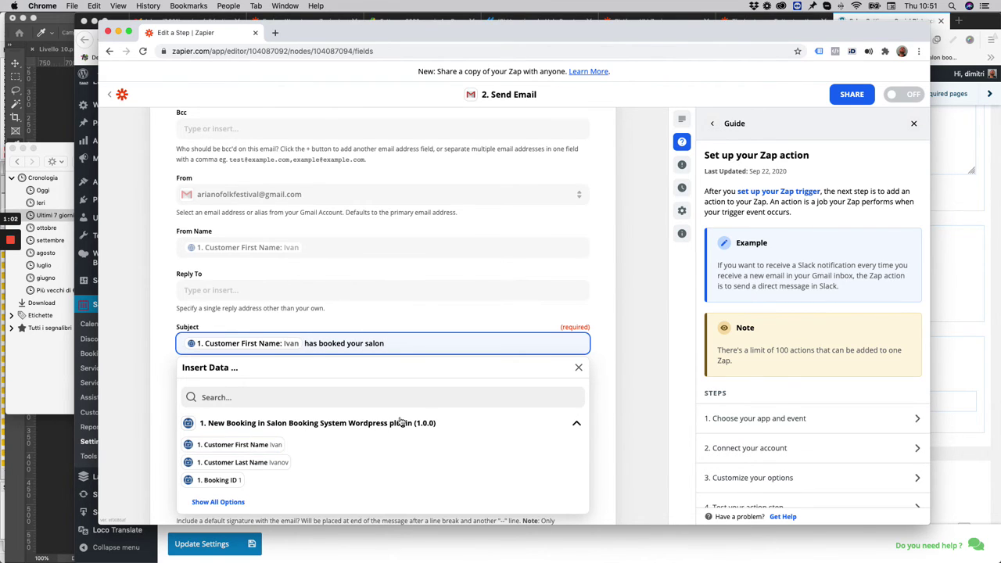
Start the email Body with Customer First Name and Customer Last Name from the full field list
left_click(634, 374)
scroll(380, 320, "down", 3)
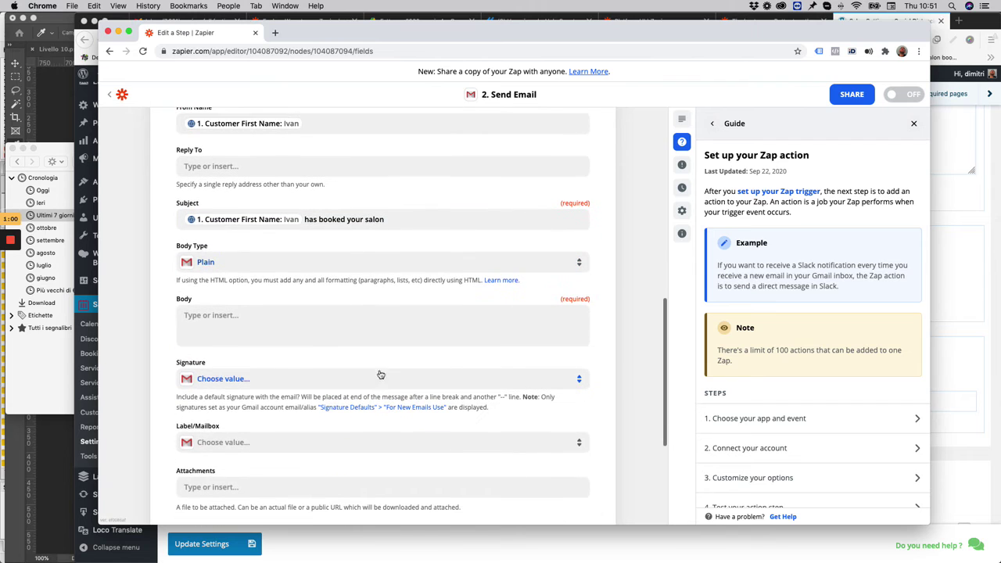
left_click(289, 325)
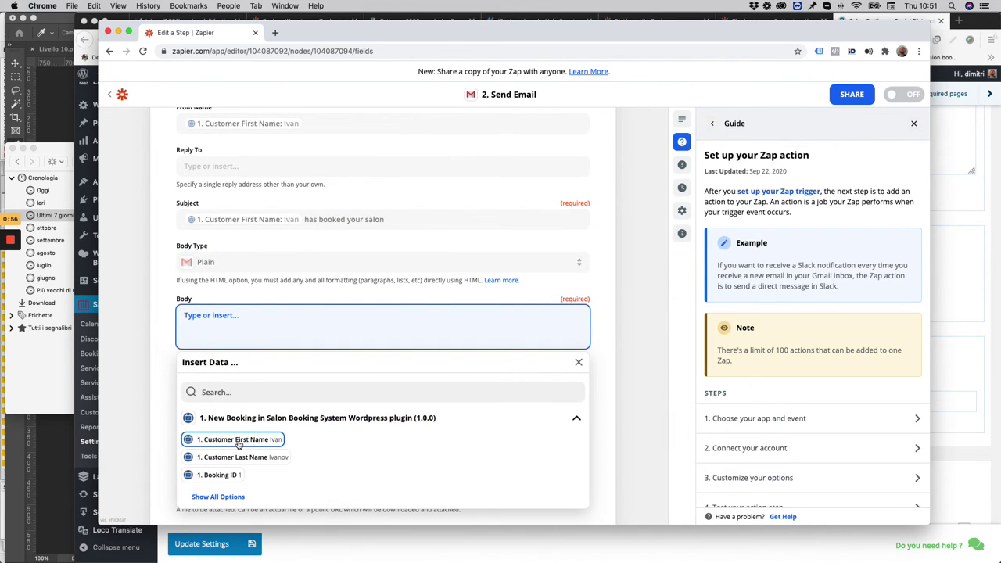
left_click(215, 497)
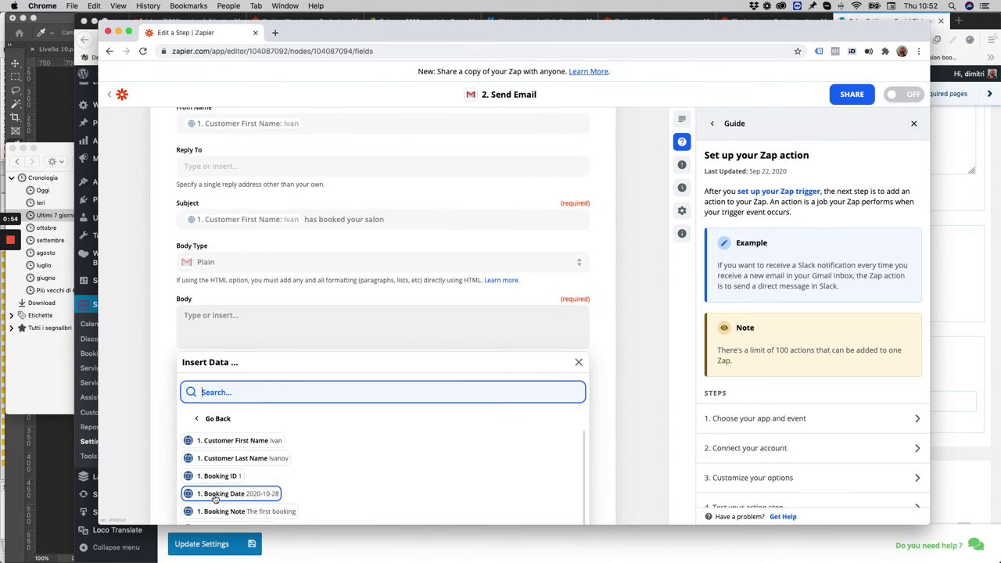
scroll(237, 432, "down", 5)
scroll(218, 305, "up", 2)
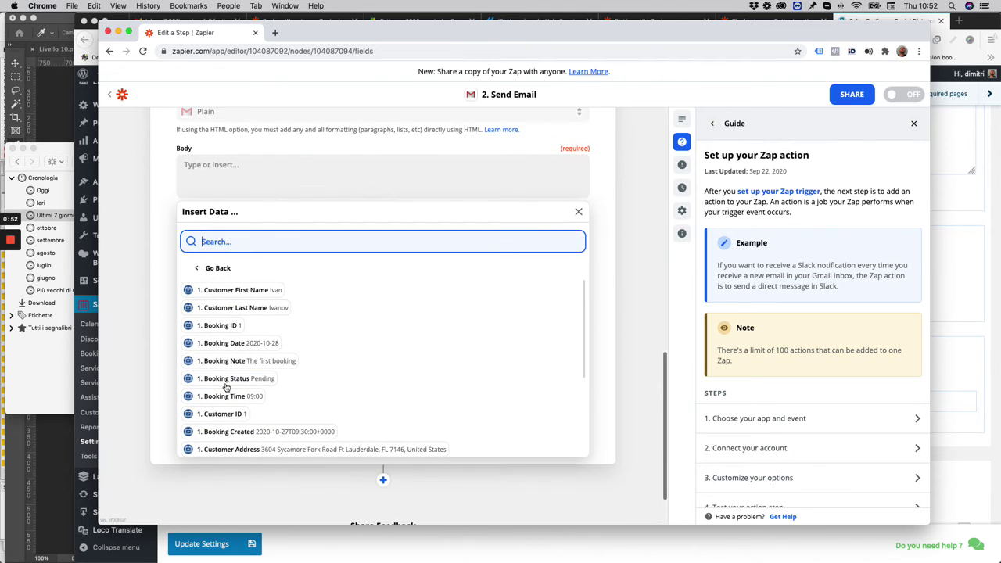
left_click(218, 293)
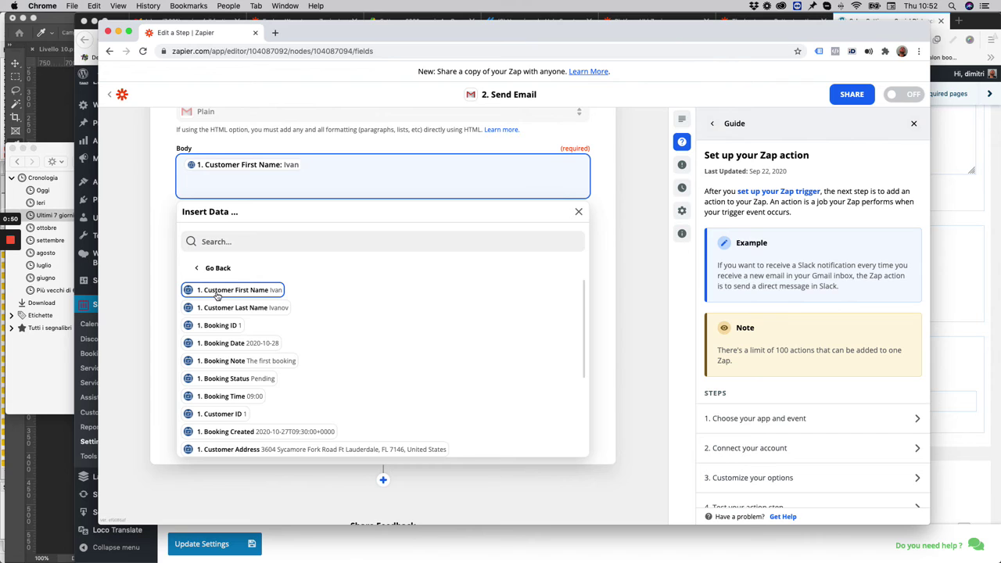
key("Return")
left_click(224, 308)
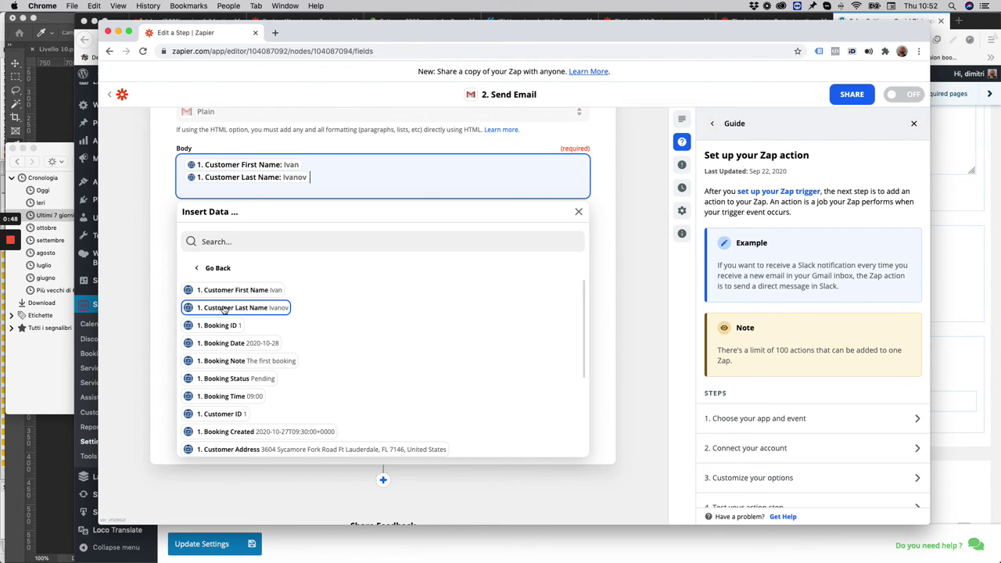
Add Booking ID, Booking Date, Booking Note and Booking Time to the Body, each on its own line
left_click(212, 326)
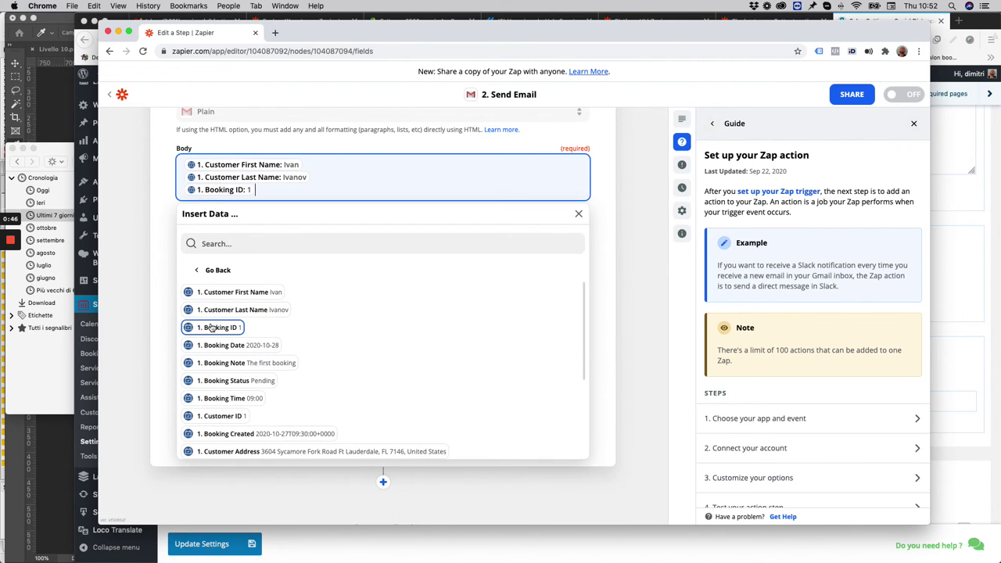
key("Return")
left_click(226, 358)
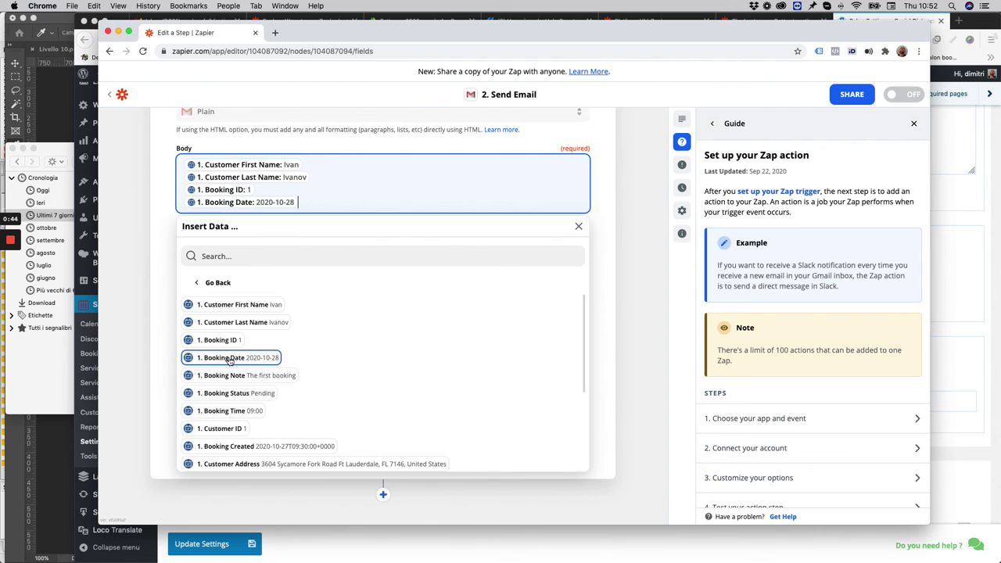
key("Return")
left_click(248, 387)
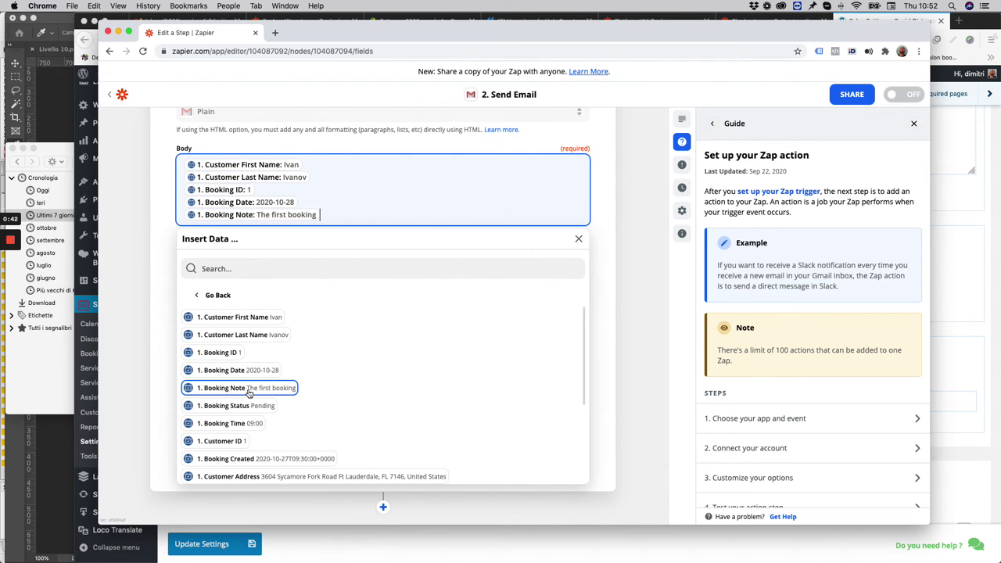
key("Return")
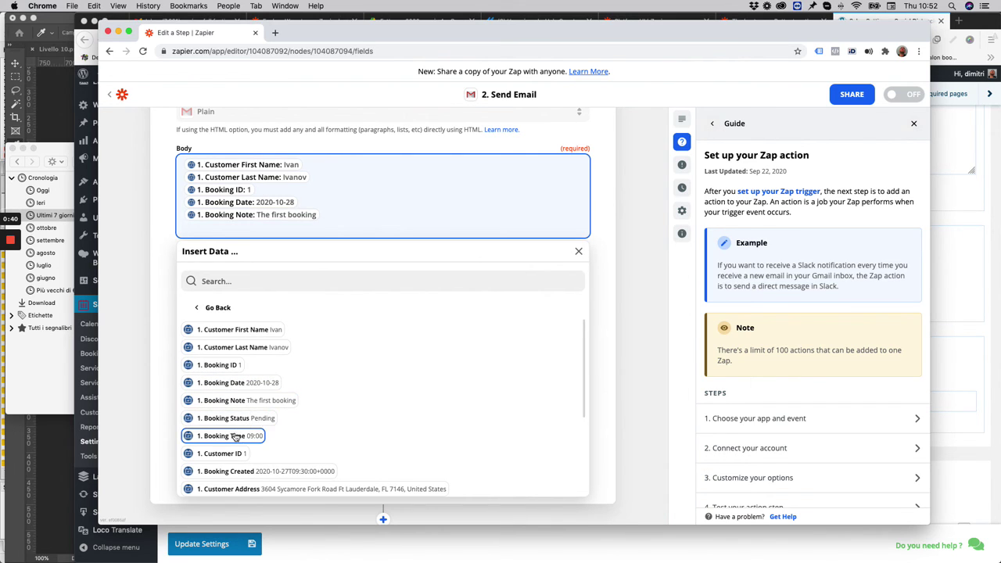
left_click(236, 439)
key("Return")
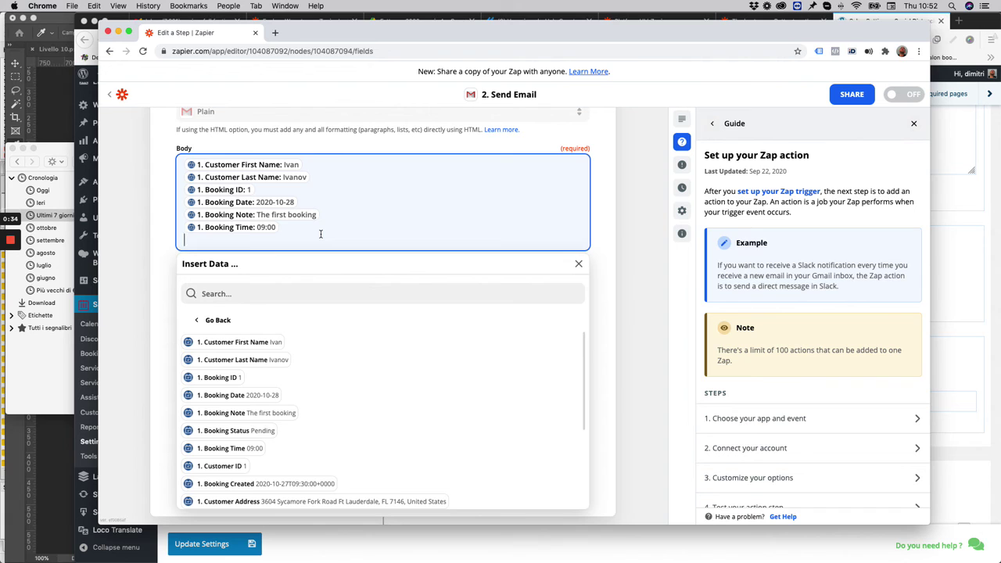
left_click(619, 249)
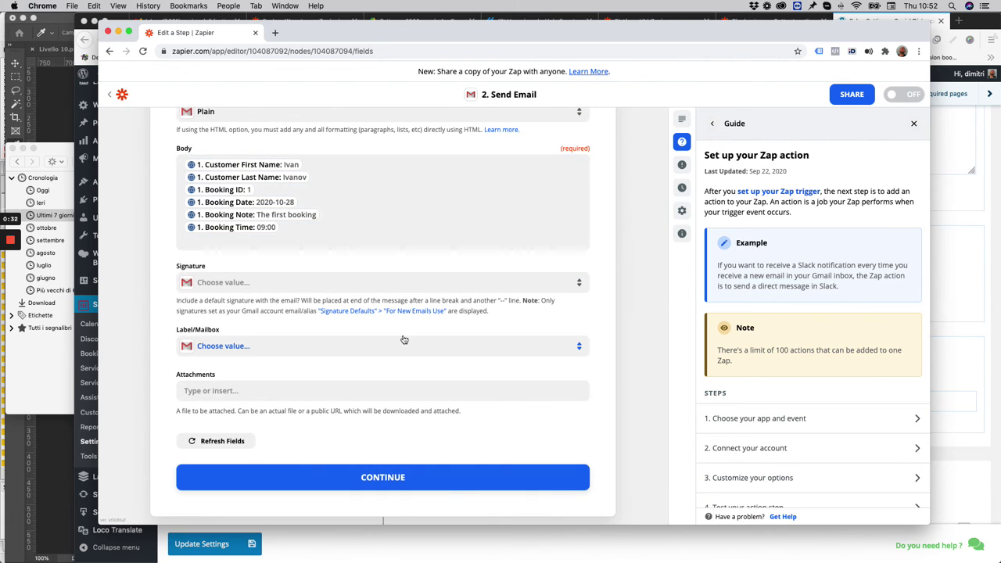
scroll(404, 339, "down", 2)
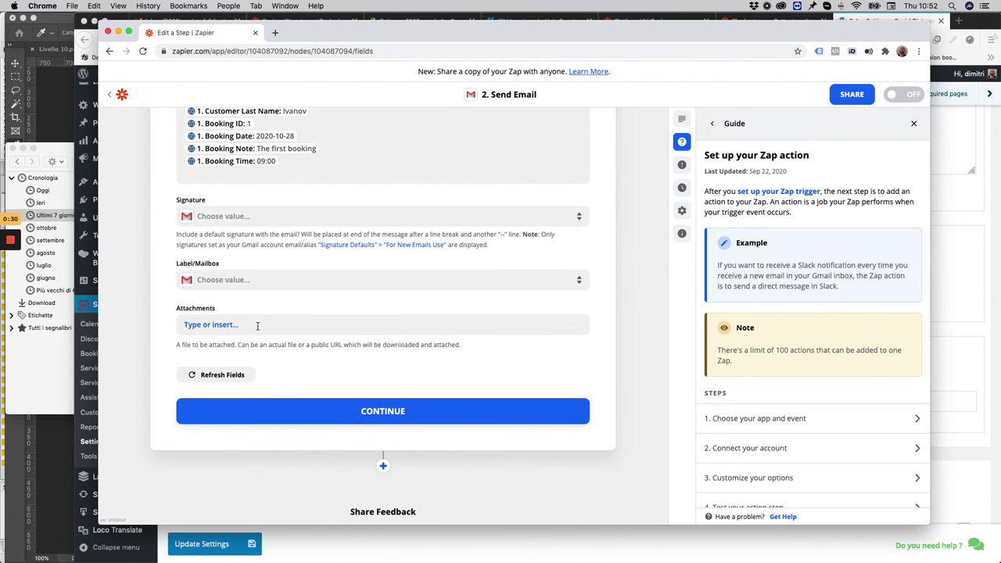
Save the email step and review the test preview's recipient, sender, subject and body
left_click(369, 415)
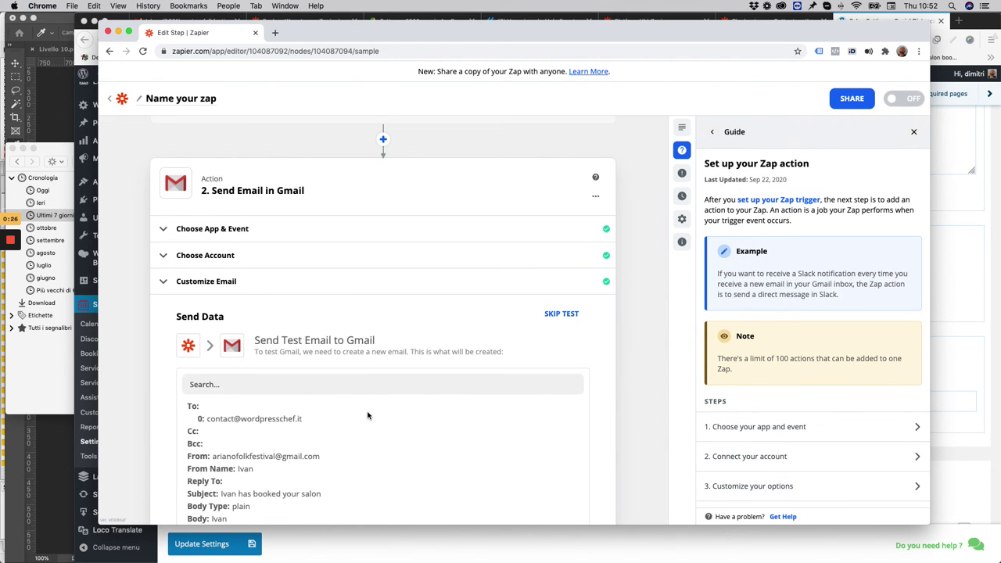
scroll(360, 342, "down", 5)
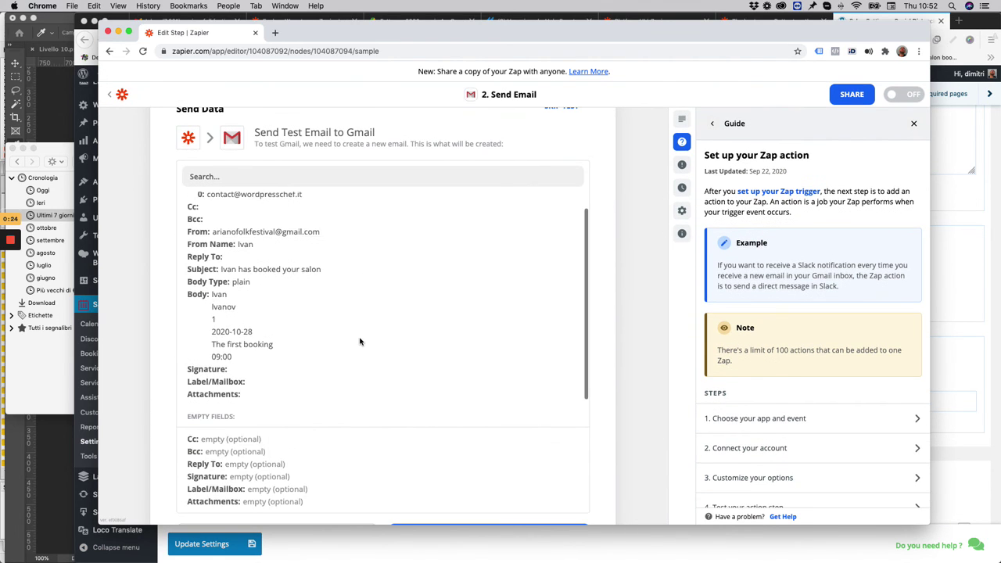
scroll(299, 246, "up", 1)
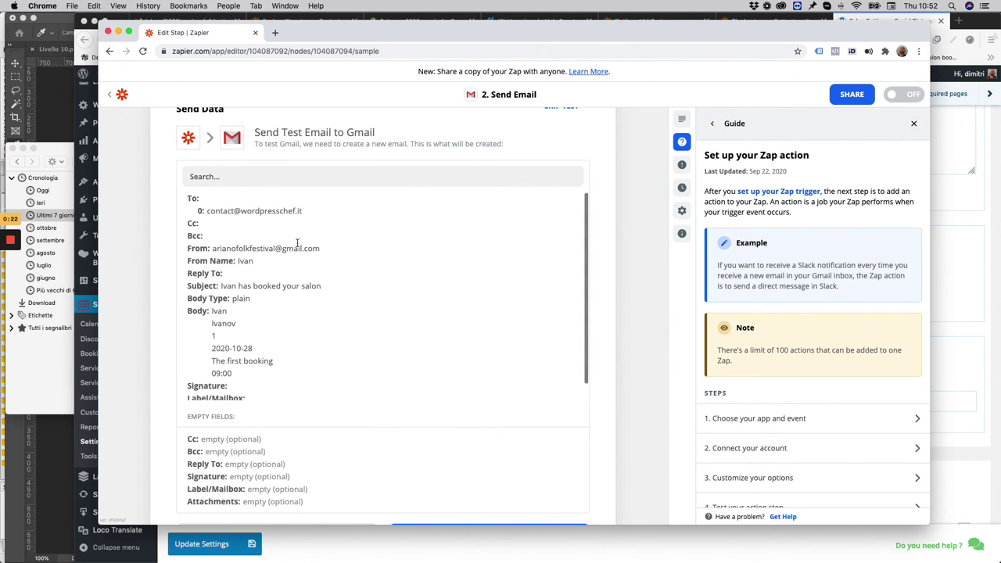
scroll(283, 303, "down", 1)
scroll(213, 294, "down", 5)
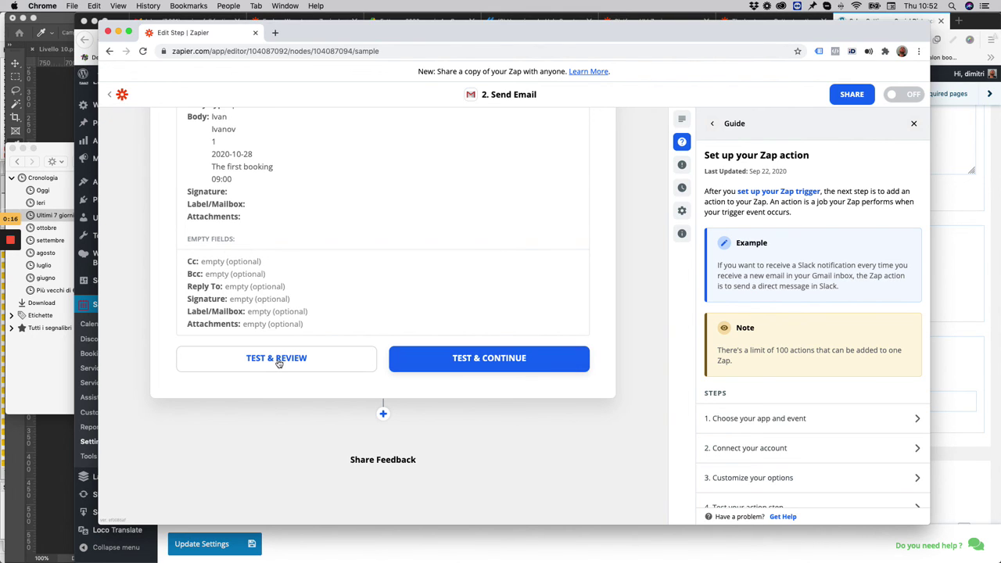
Send the test email to Gmail and turn the zap on
left_click(437, 361)
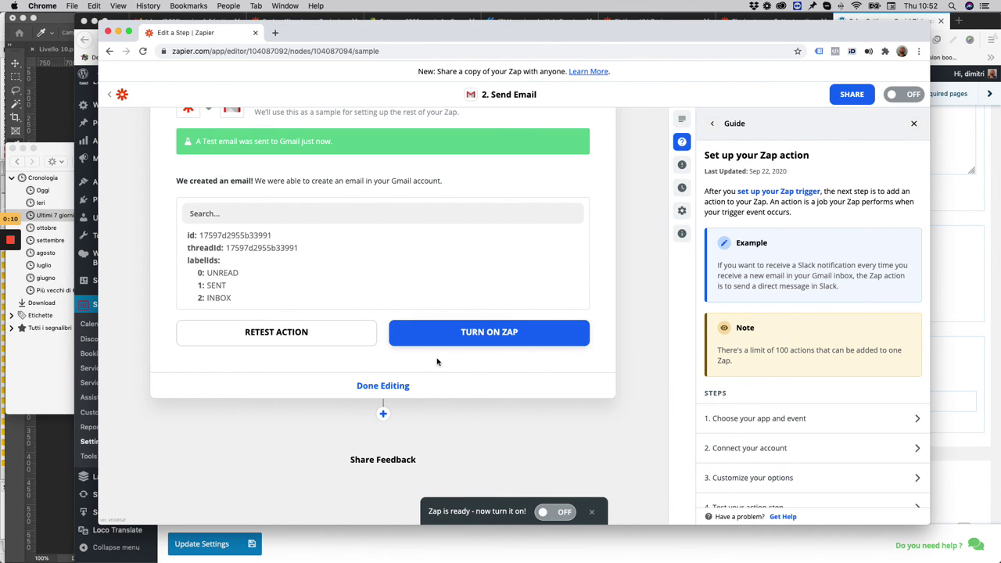
left_click(509, 335)
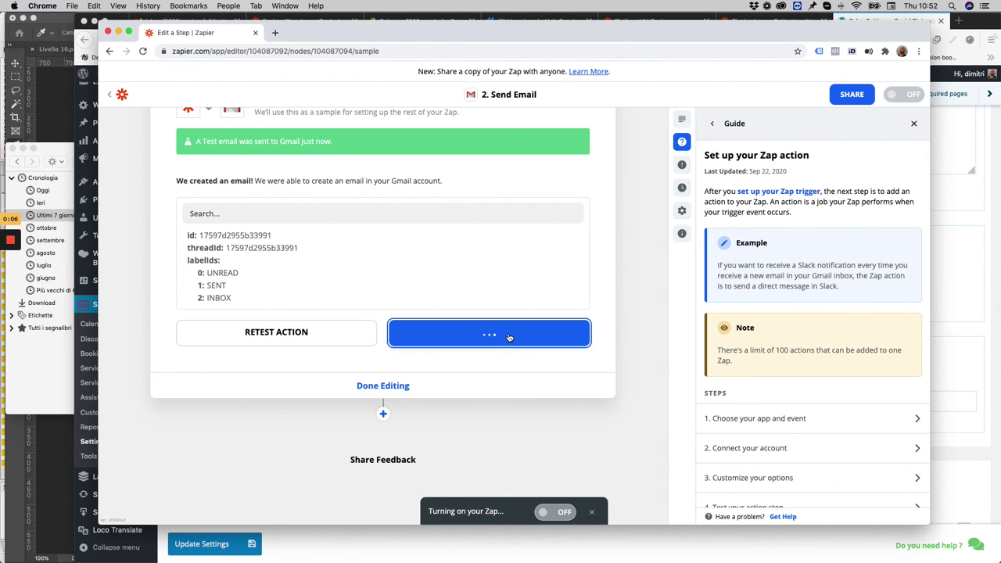